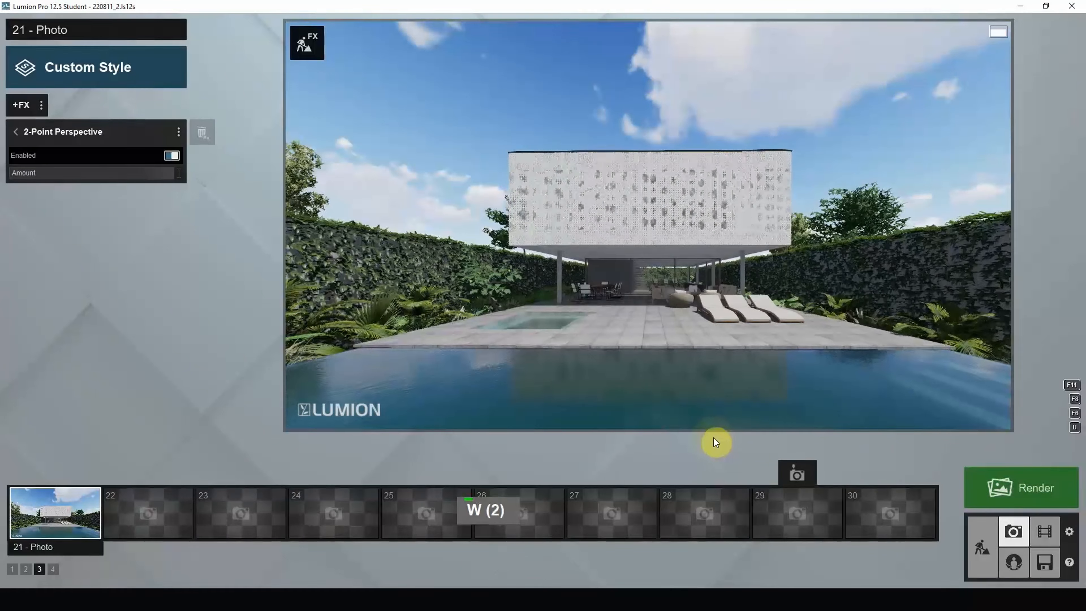
- Move the camera closer, higher and slightly sideways to center the house, then store it on 21 - Photo
key(w)
key(e)
key(w)
key(e)
key(e)
key(e)
key(e)
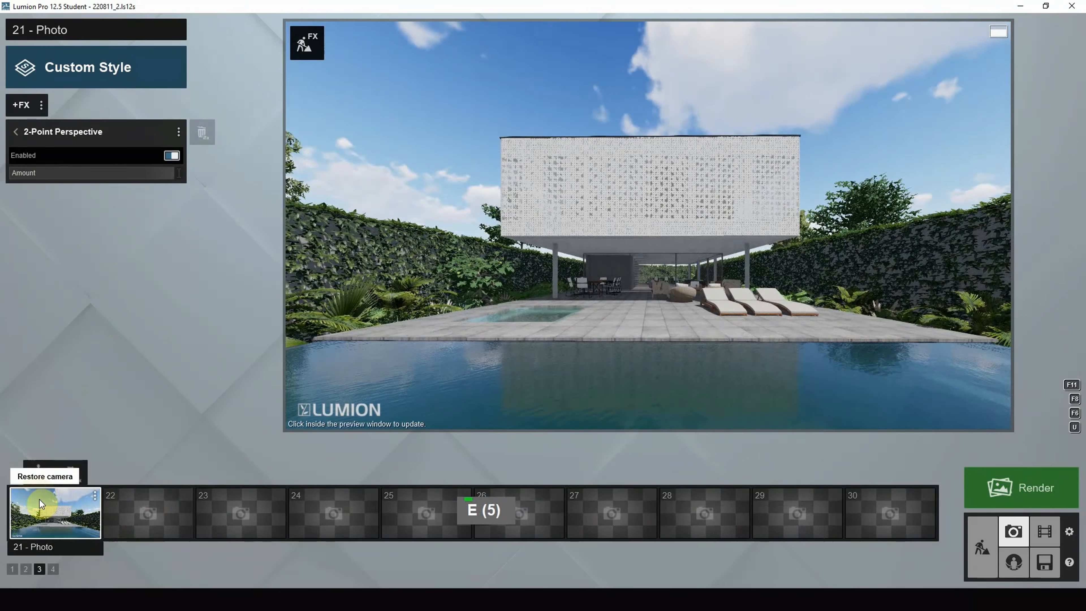
right_click(690, 310)
key(space)
key(d)
key(d)
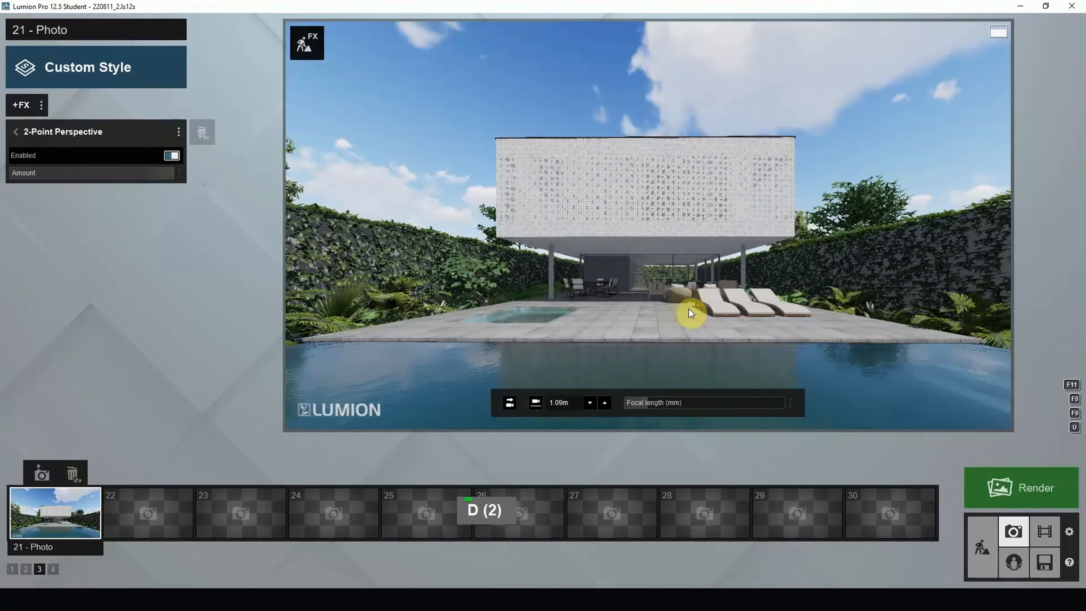
key(a)
key(a)
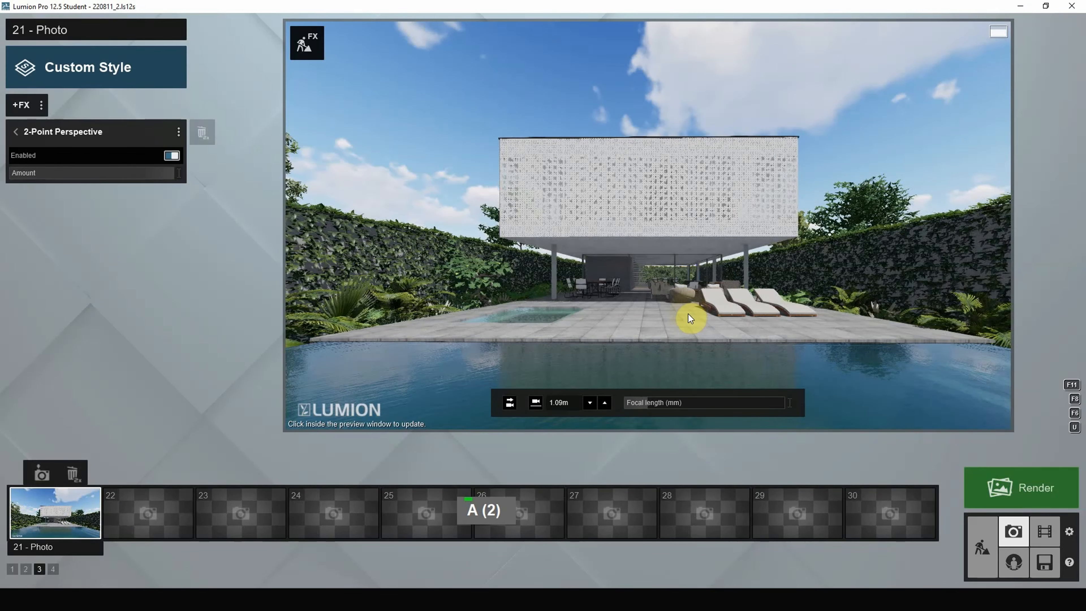
click(43, 473)
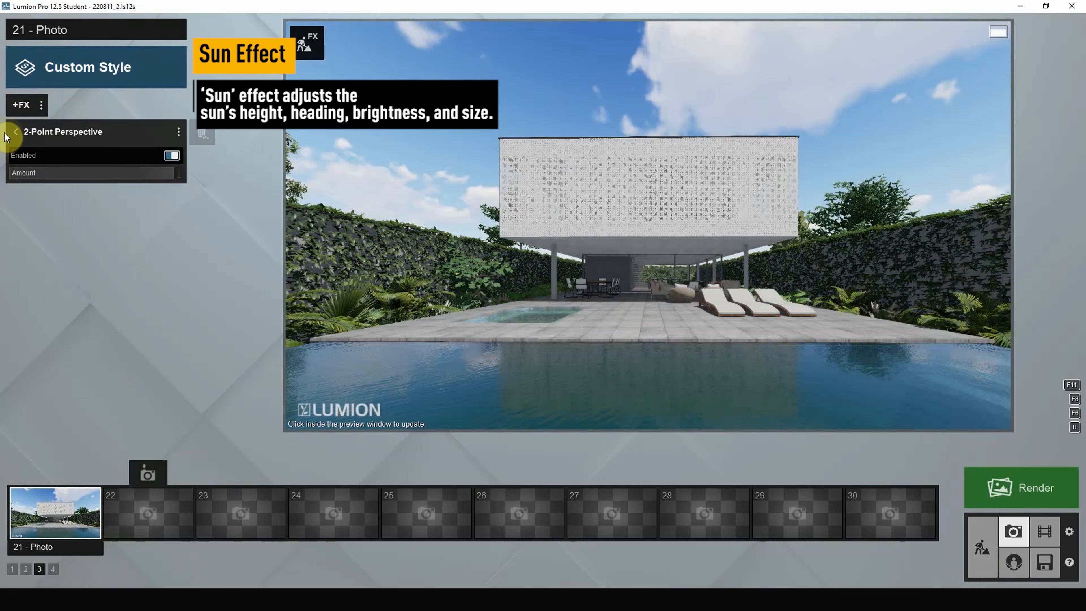
- Add the Sun effect from the +FX Lighting category to photo 21
click(19, 107)
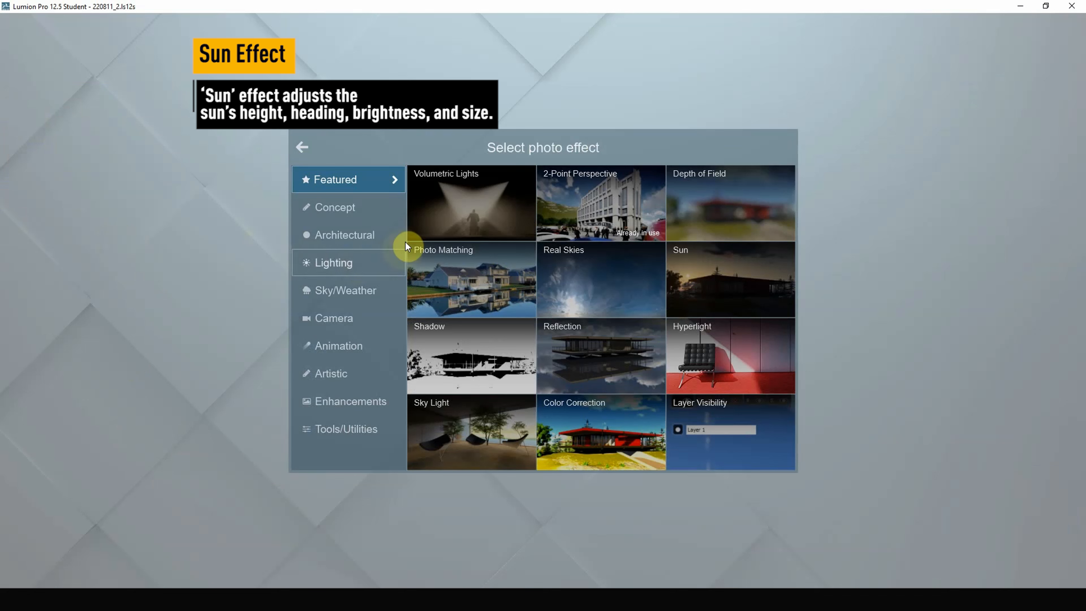
click(332, 264)
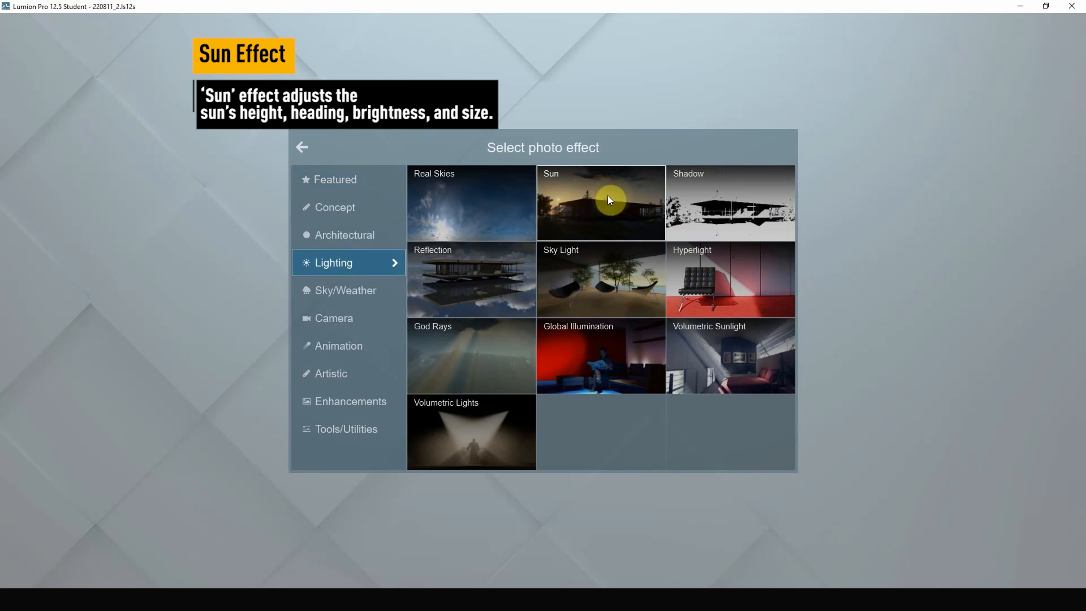
click(592, 205)
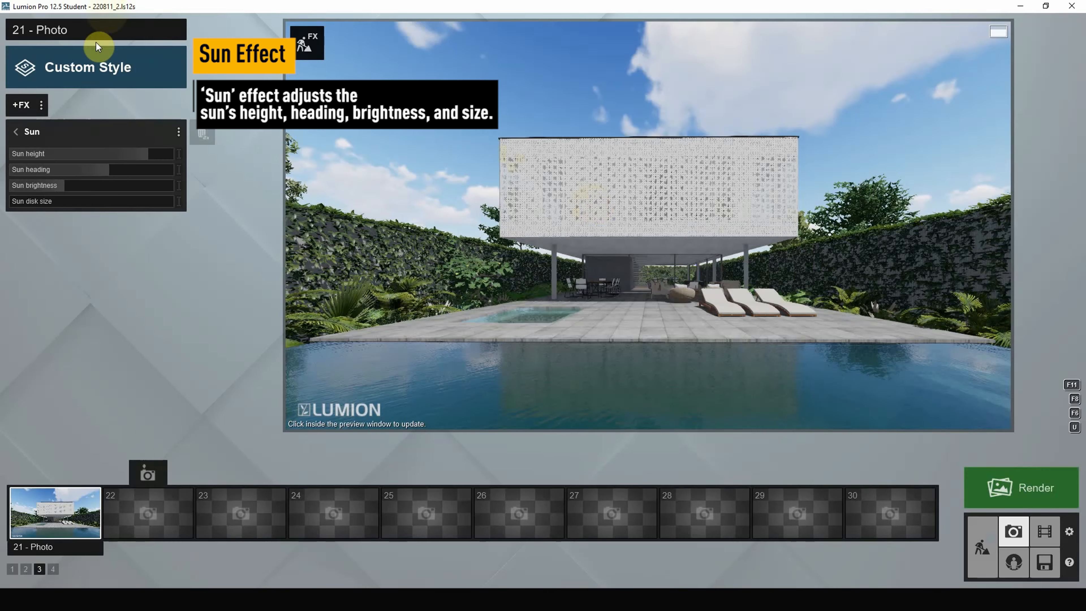
- Lower the sun height in two passes and turn the sun heading to shift shadows across the deck
mouse_move(137, 149)
mouse_down()
mouse_move(61, 172)
mouse_move(119, 179)
mouse_move(126, 159)
mouse_move(141, 157)
mouse_up()
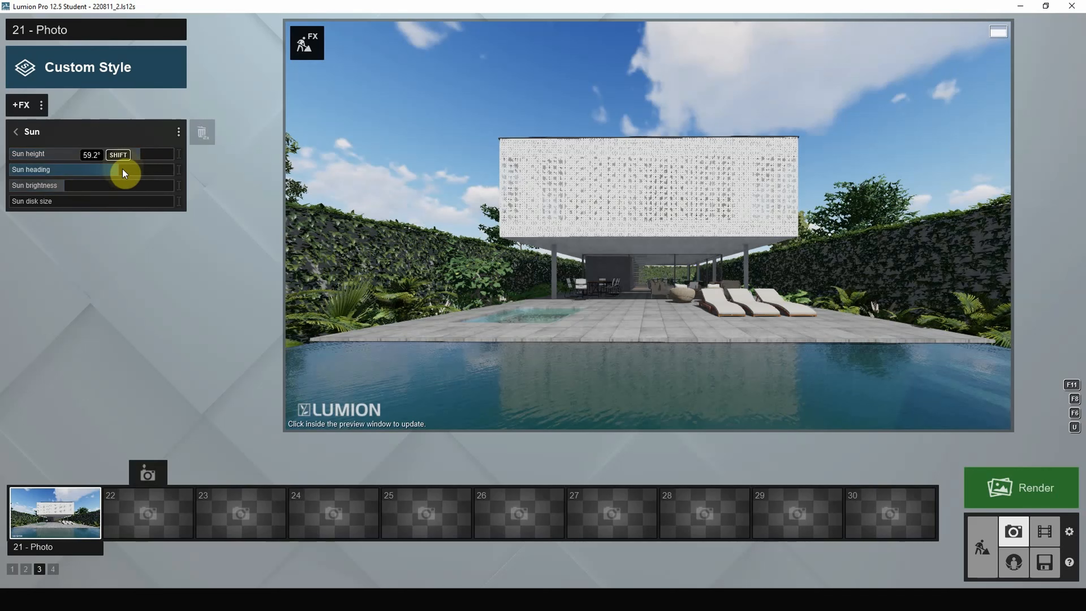
mouse_move(123, 169)
mouse_down()
mouse_move(95, 167)
mouse_move(130, 167)
mouse_up()
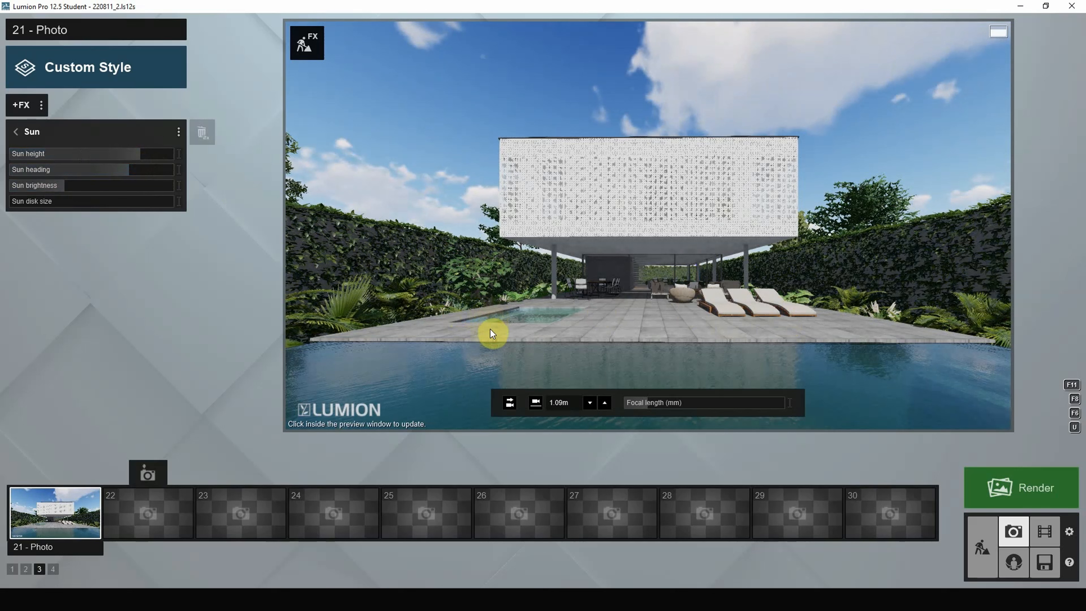
drag(145, 154, 121, 153)
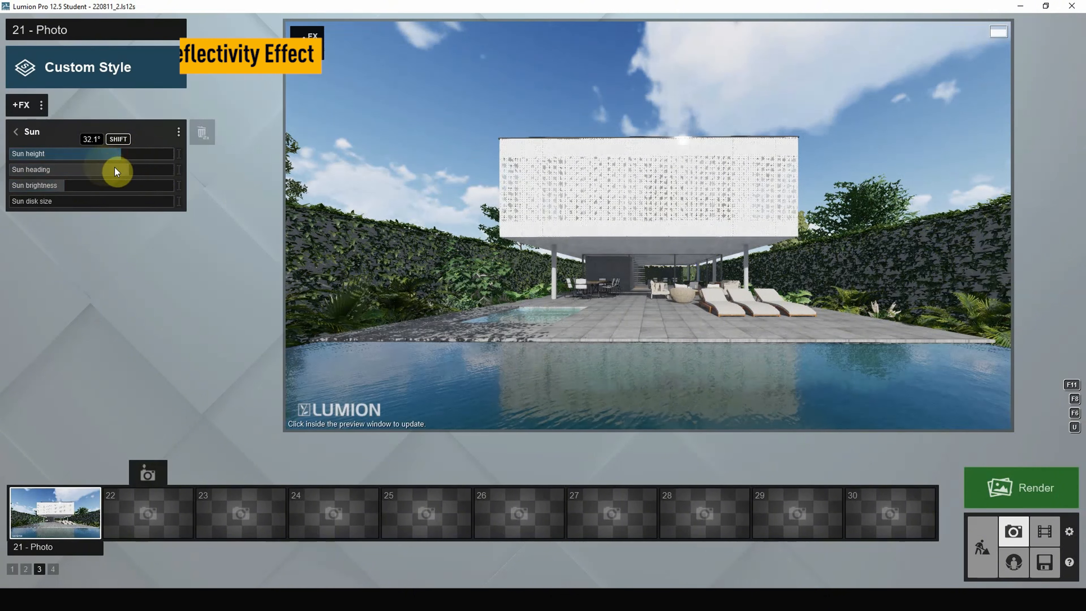
drag(126, 167, 122, 167)
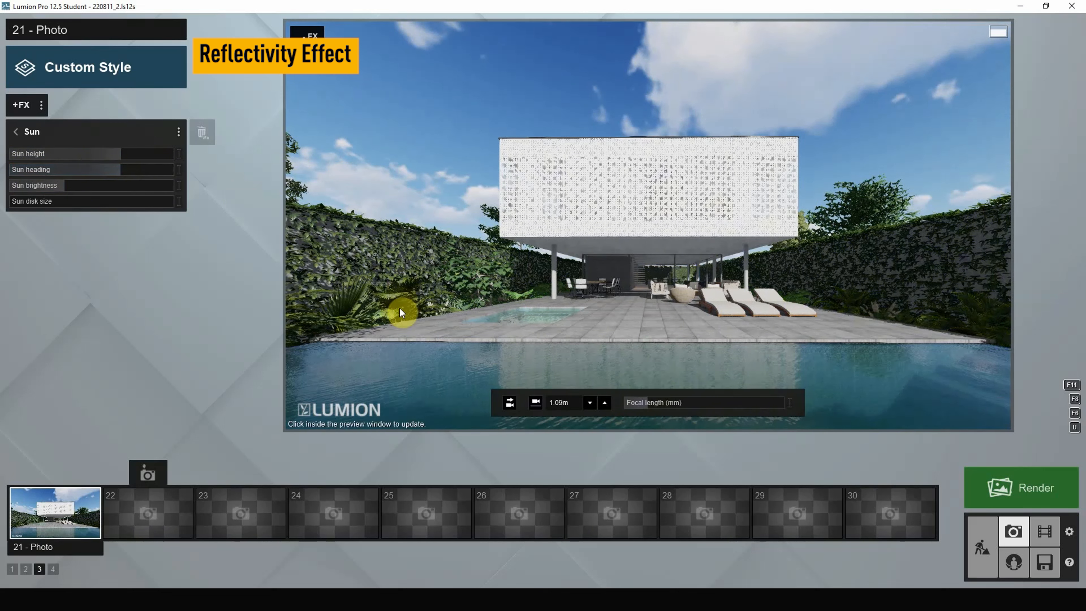
- Add a Reflection effect with planes on the pool, plunge pool and two ground-floor glass panels
click(13, 107)
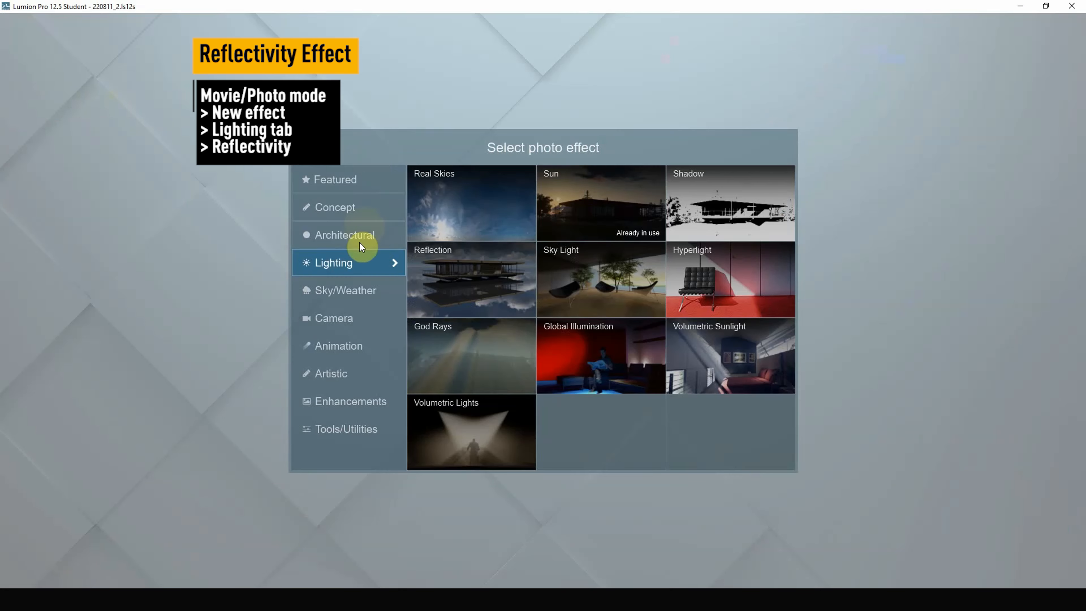
click(446, 282)
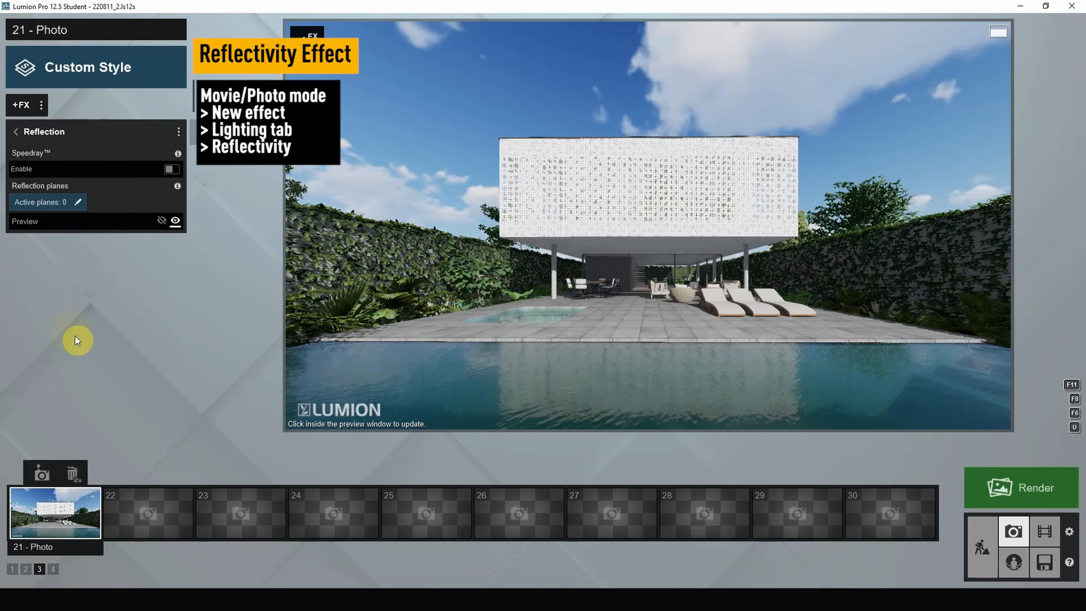
click(56, 201)
click(172, 543)
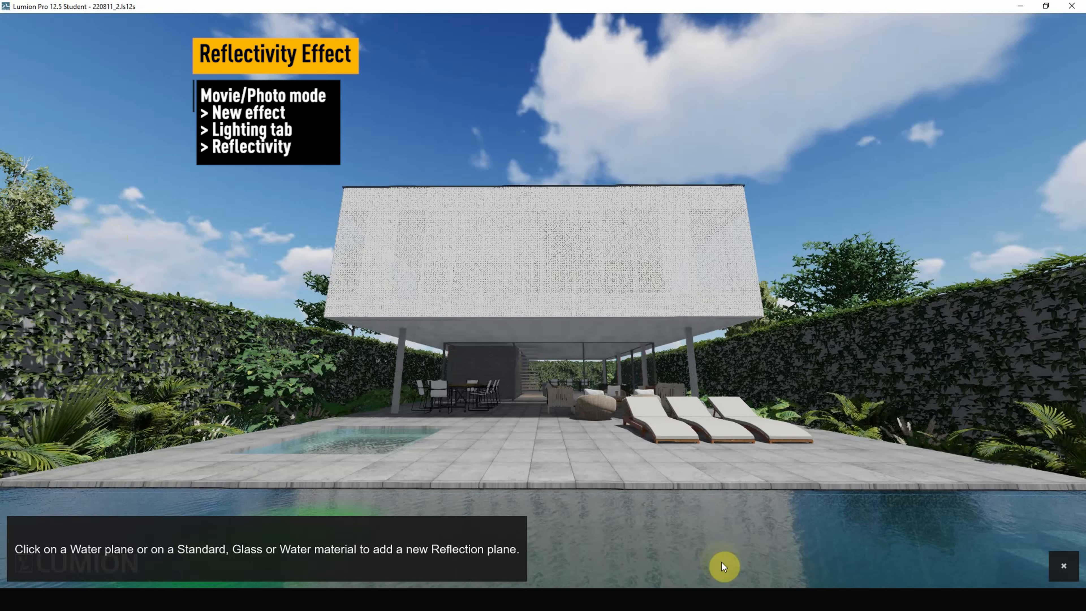
click(733, 564)
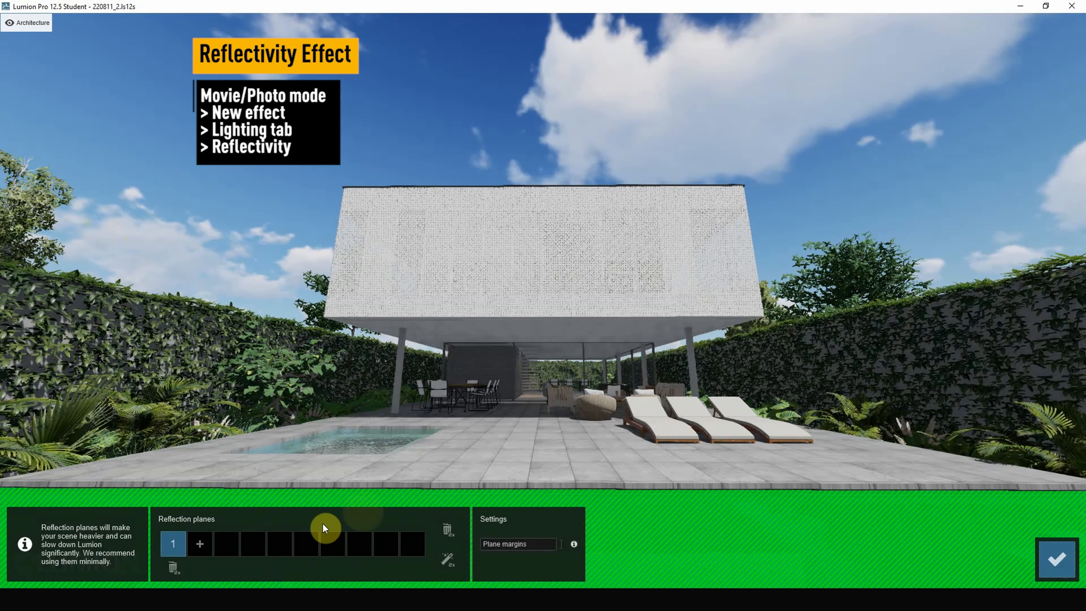
click(208, 545)
click(381, 441)
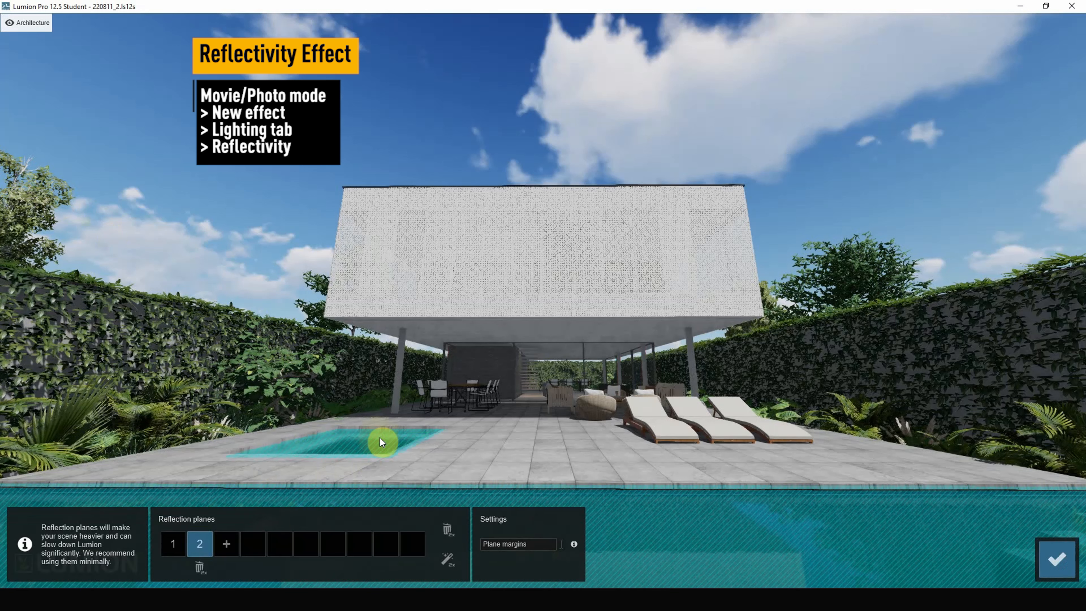
click(227, 543)
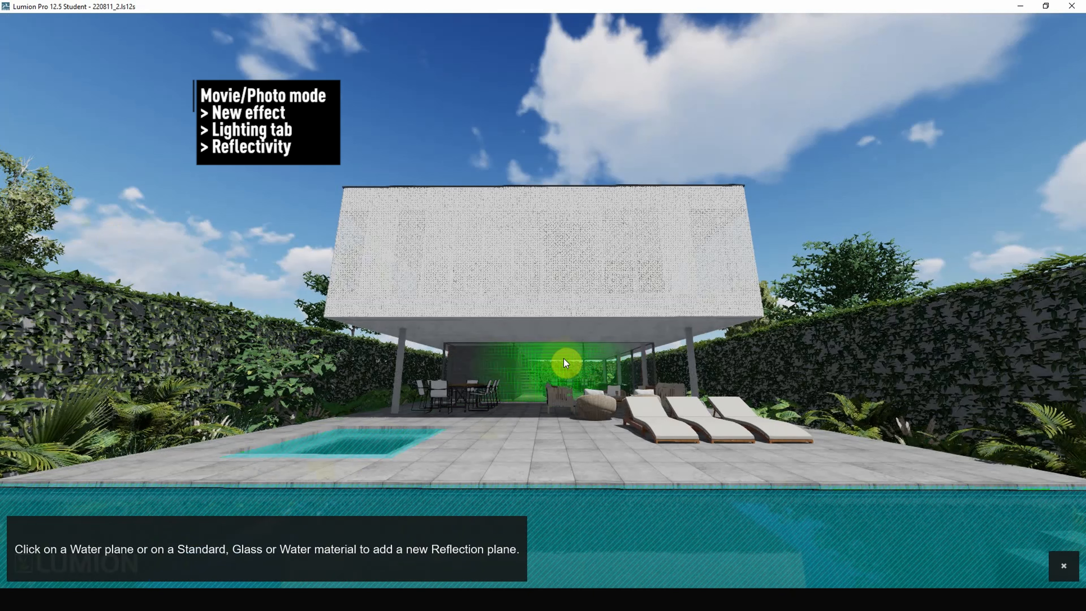
click(564, 359)
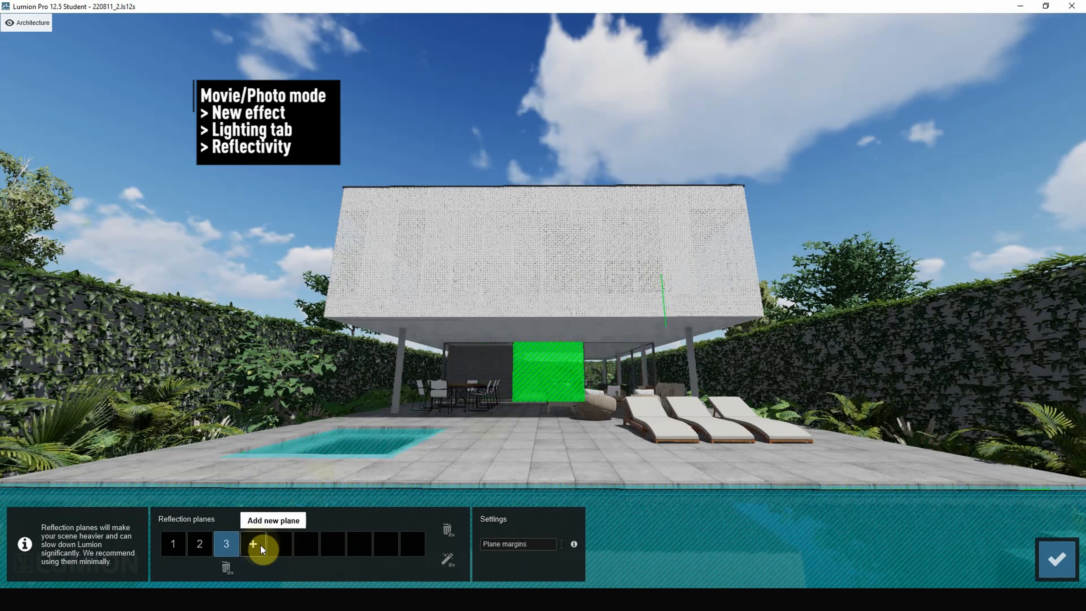
click(261, 544)
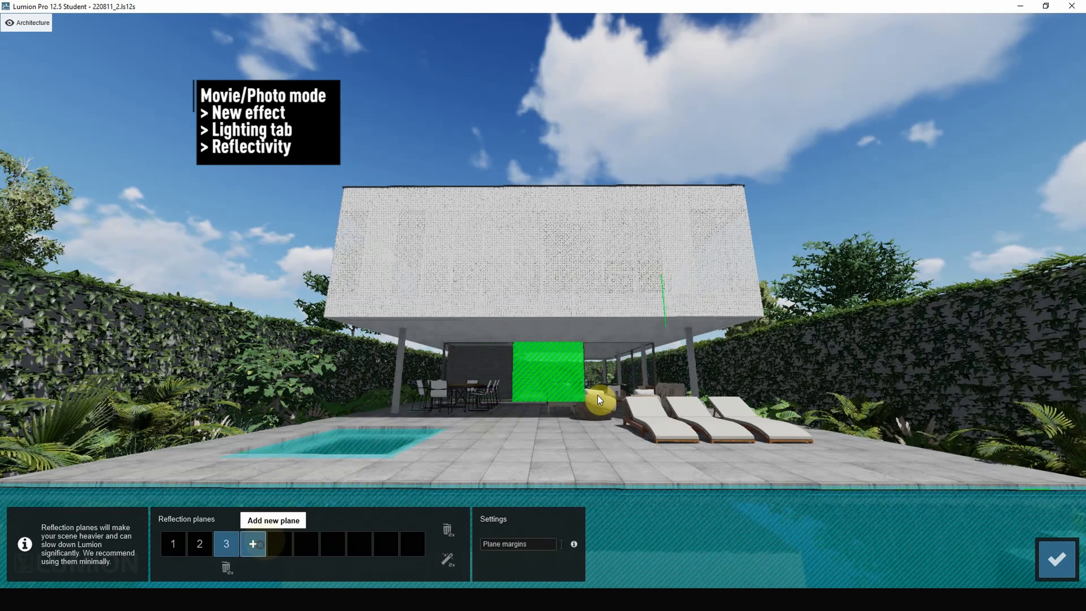
click(624, 372)
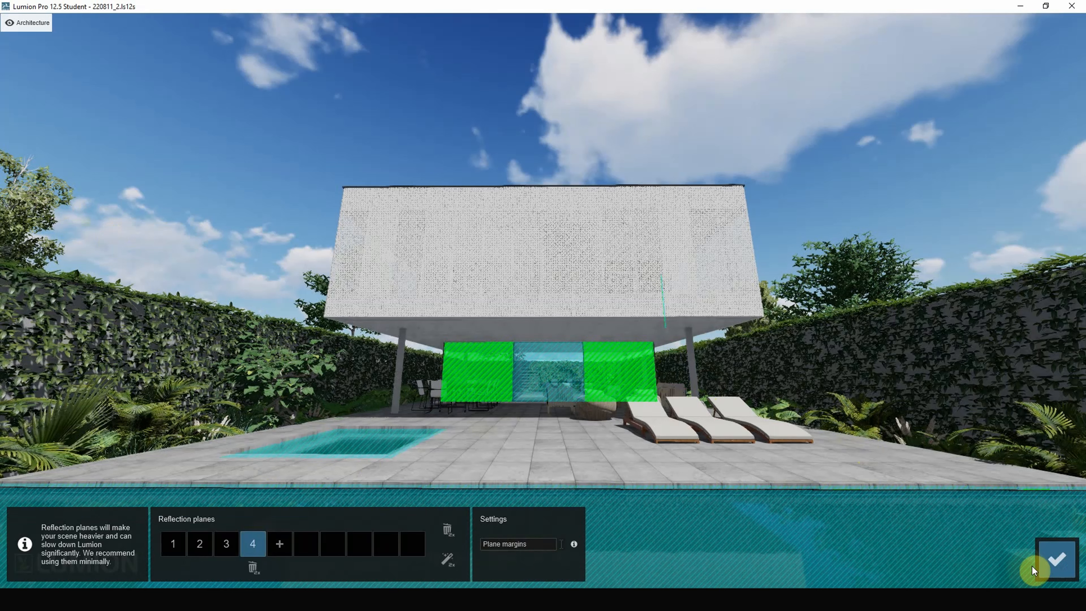
click(1054, 558)
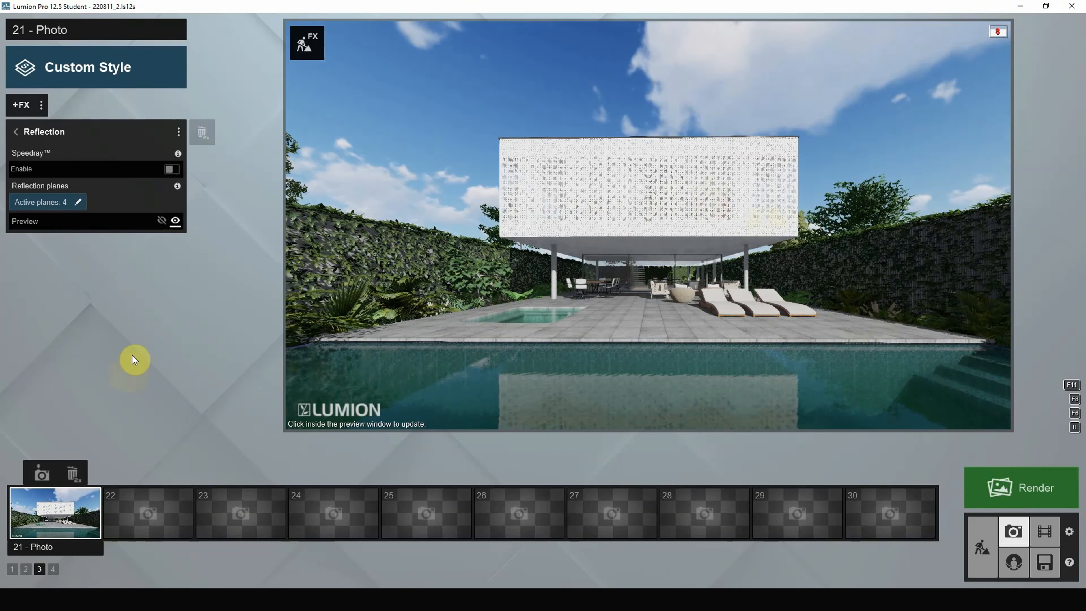
- Browse the effect categories and add Autumn Colors from Sky/Weather
click(15, 132)
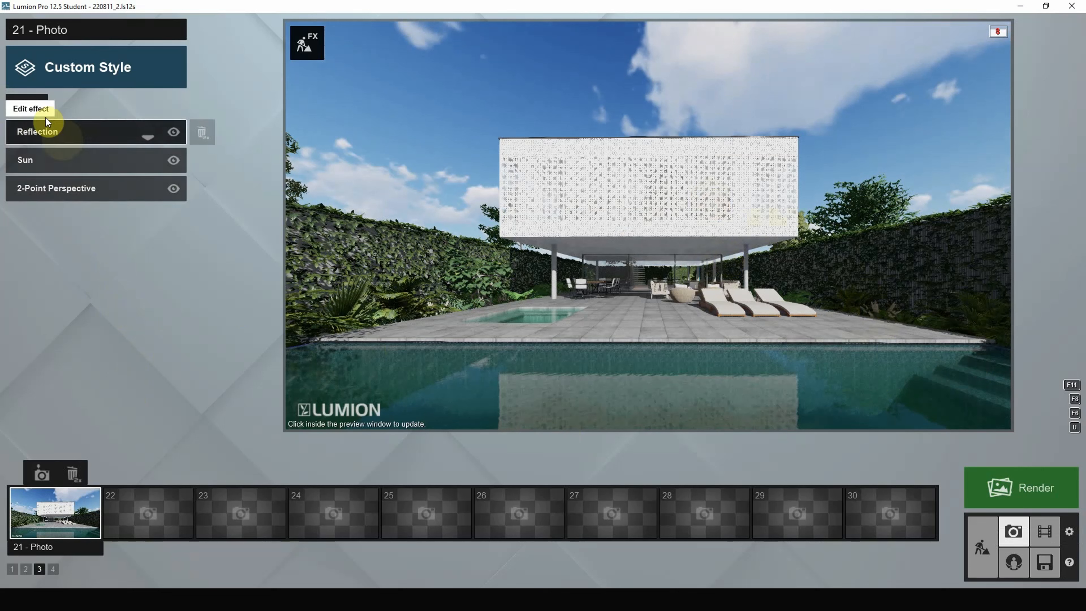
click(22, 103)
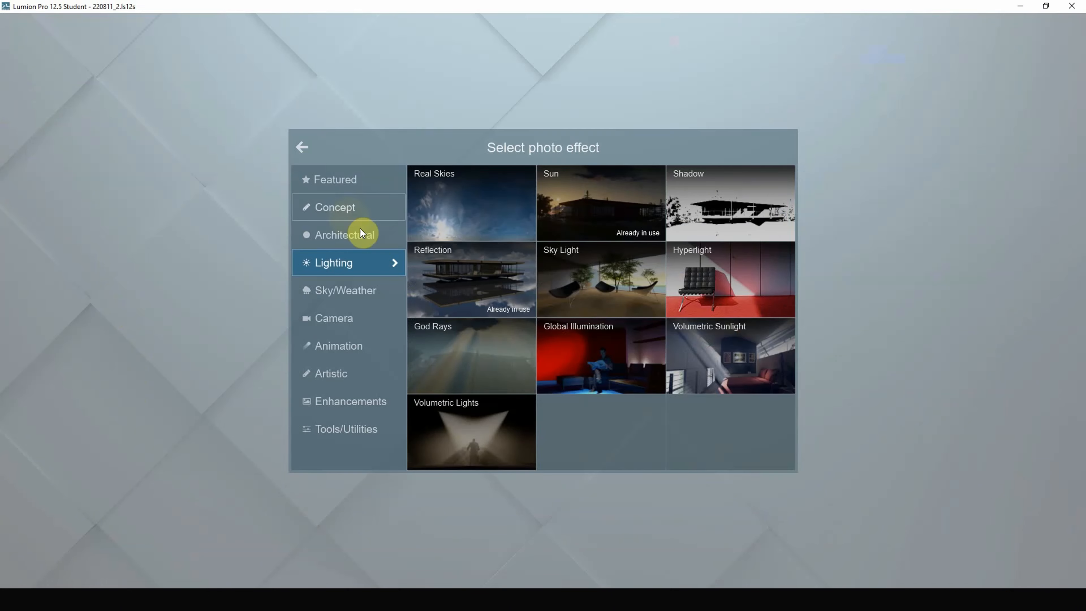
click(359, 236)
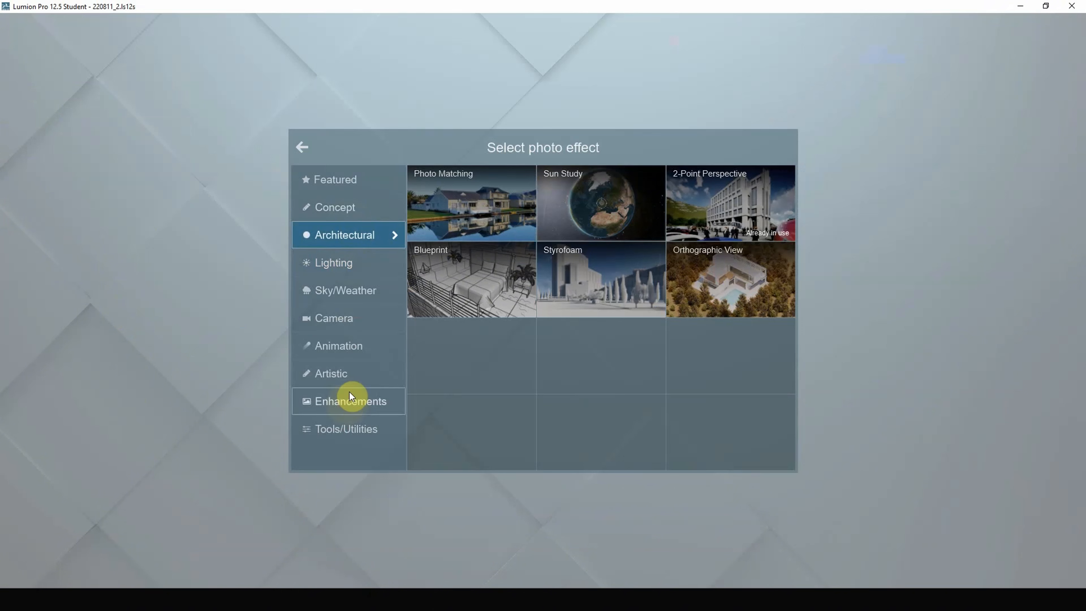
click(351, 370)
click(352, 347)
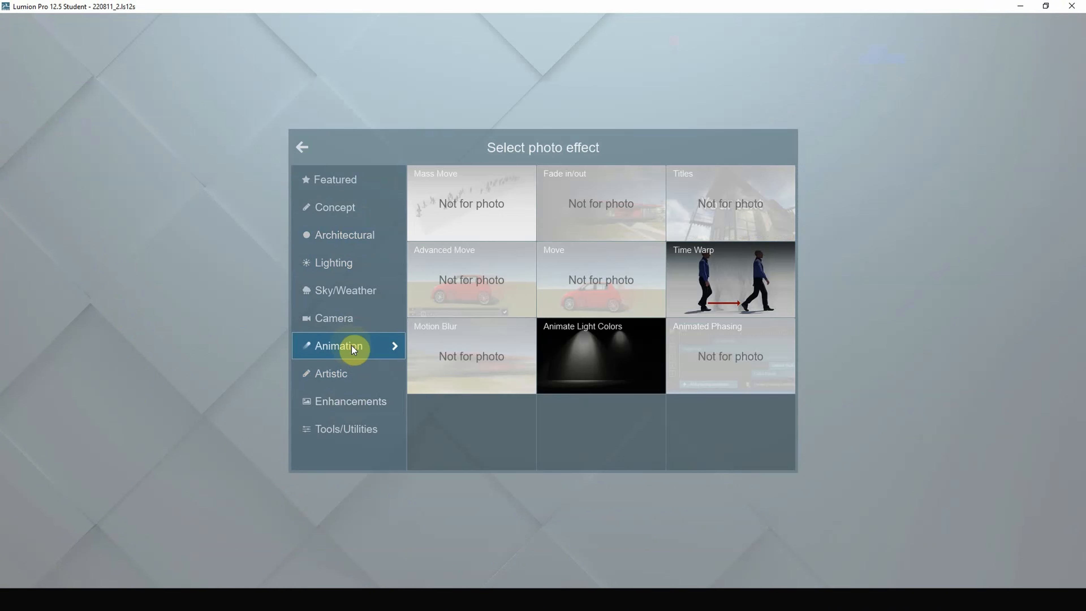
click(350, 402)
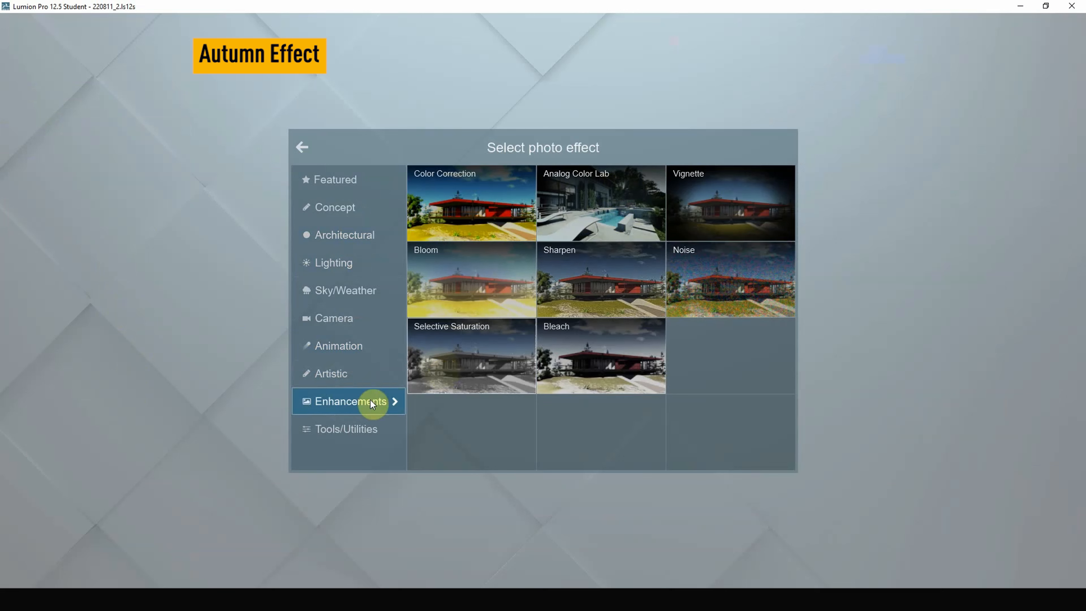
click(335, 374)
click(340, 433)
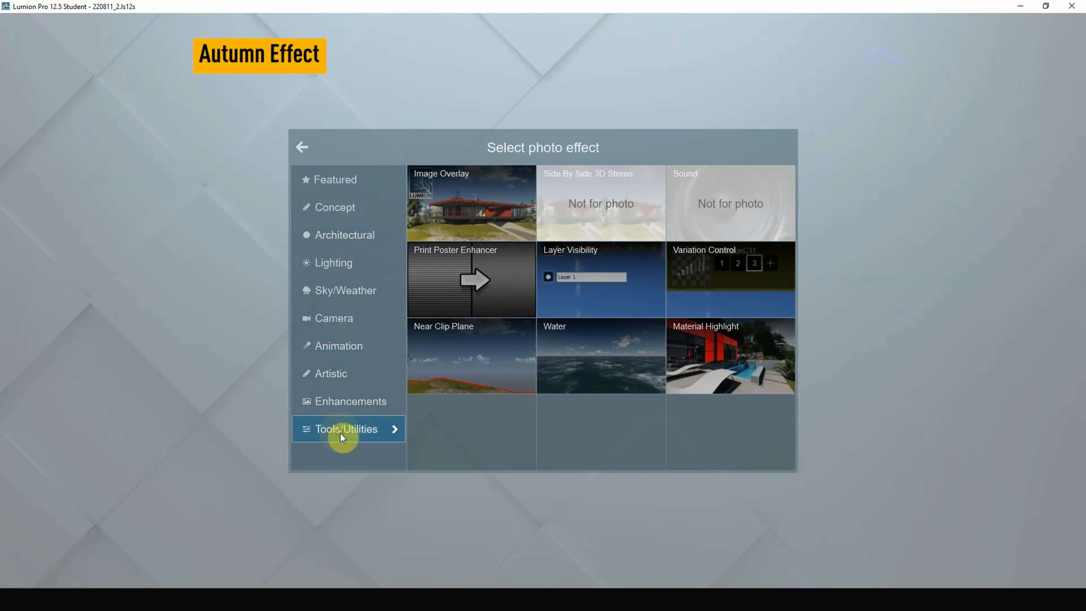
click(348, 347)
click(345, 319)
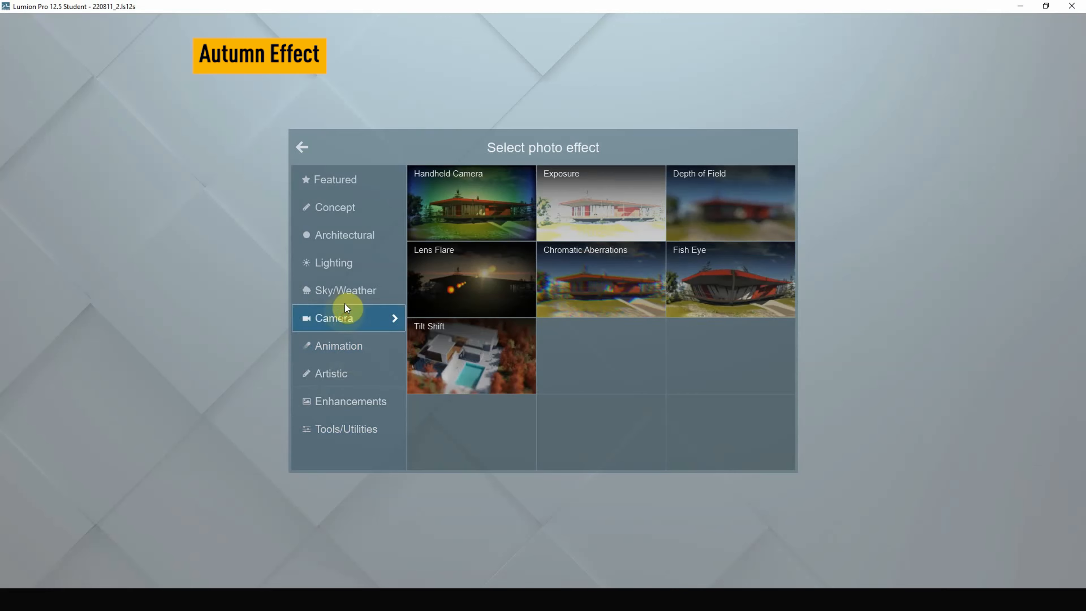
click(345, 293)
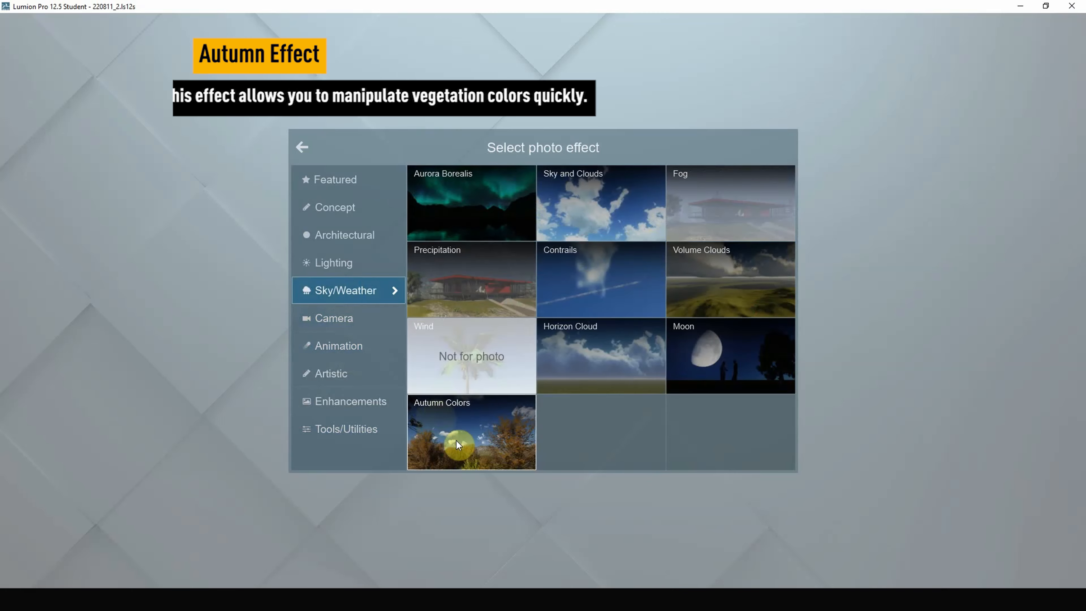
click(470, 443)
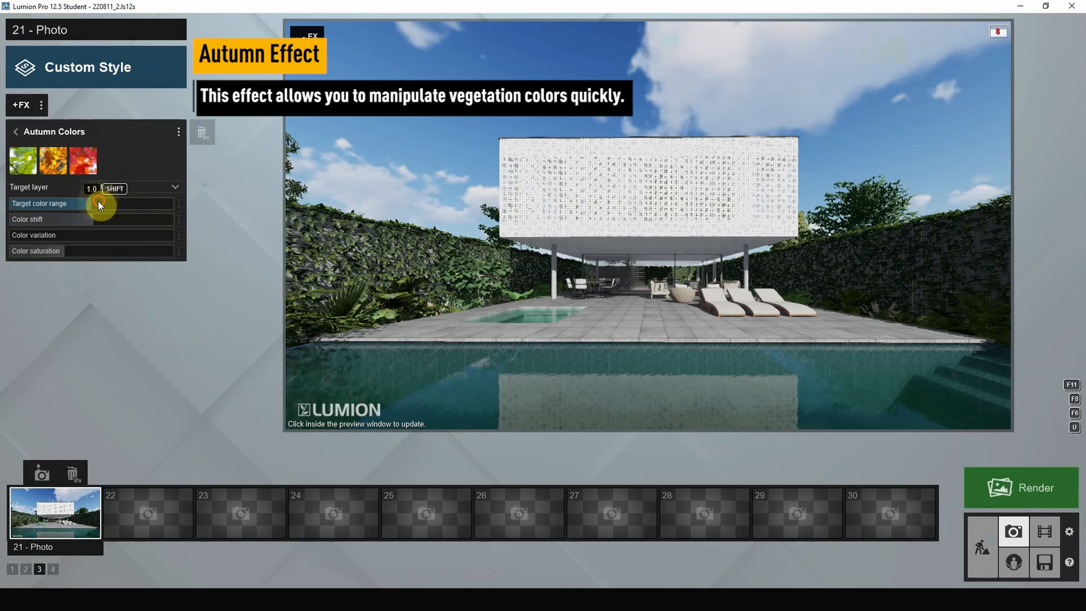
- Target Autumn Colors at the 4: Green layer with a target colour range of 1.0
drag(71, 203, 140, 207)
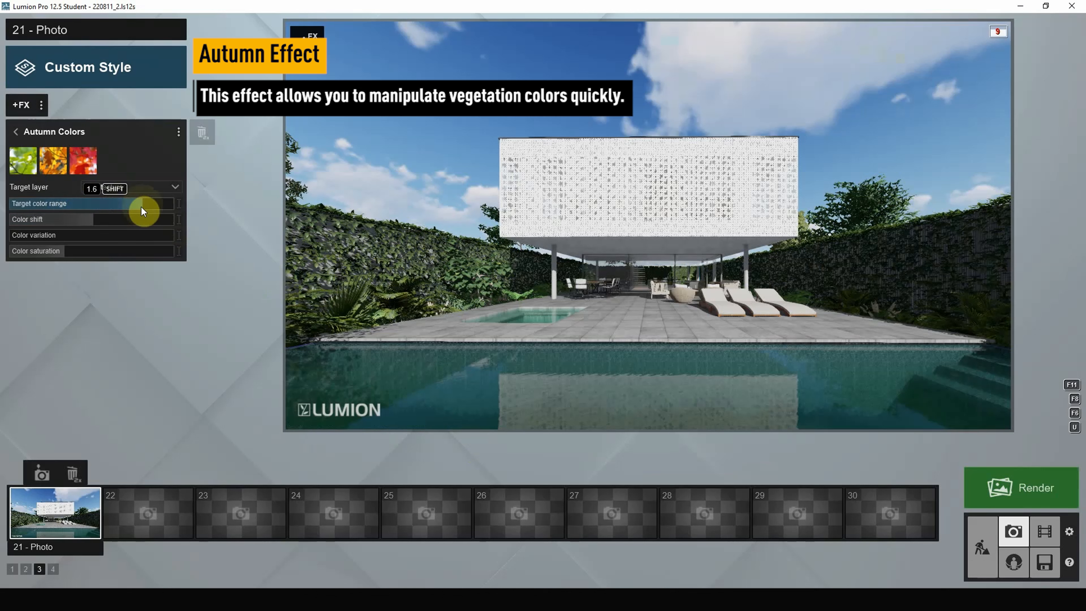
click(176, 187)
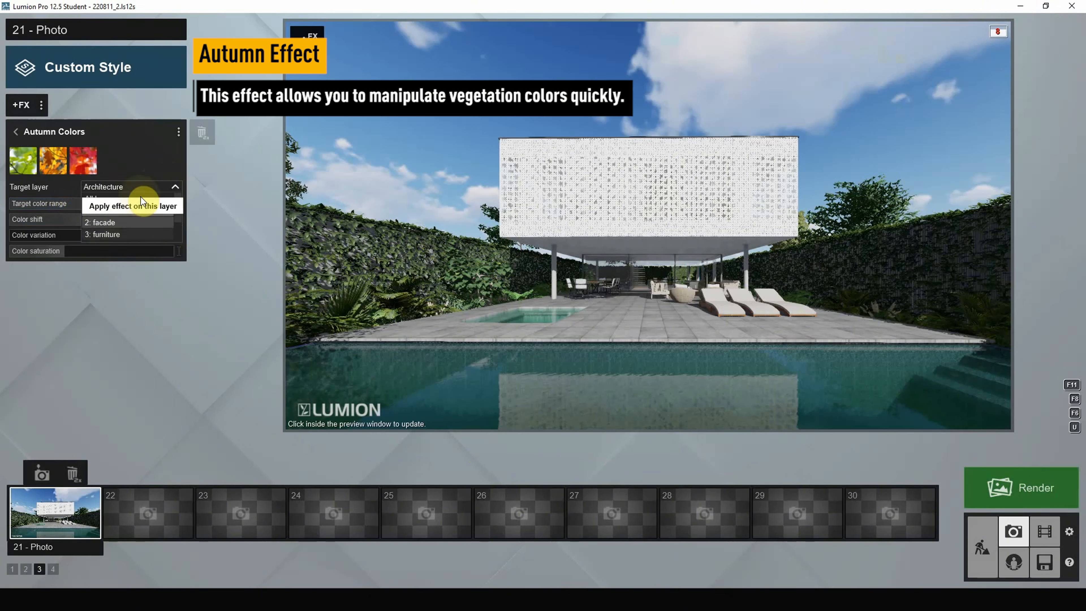
scroll(137, 214, down, 1)
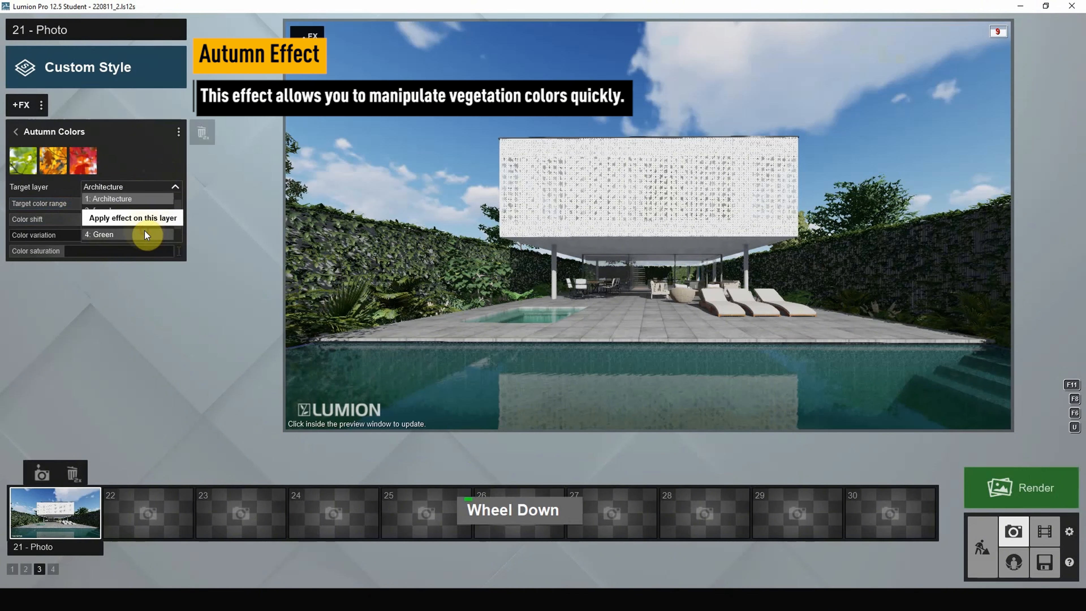
click(145, 233)
click(124, 206)
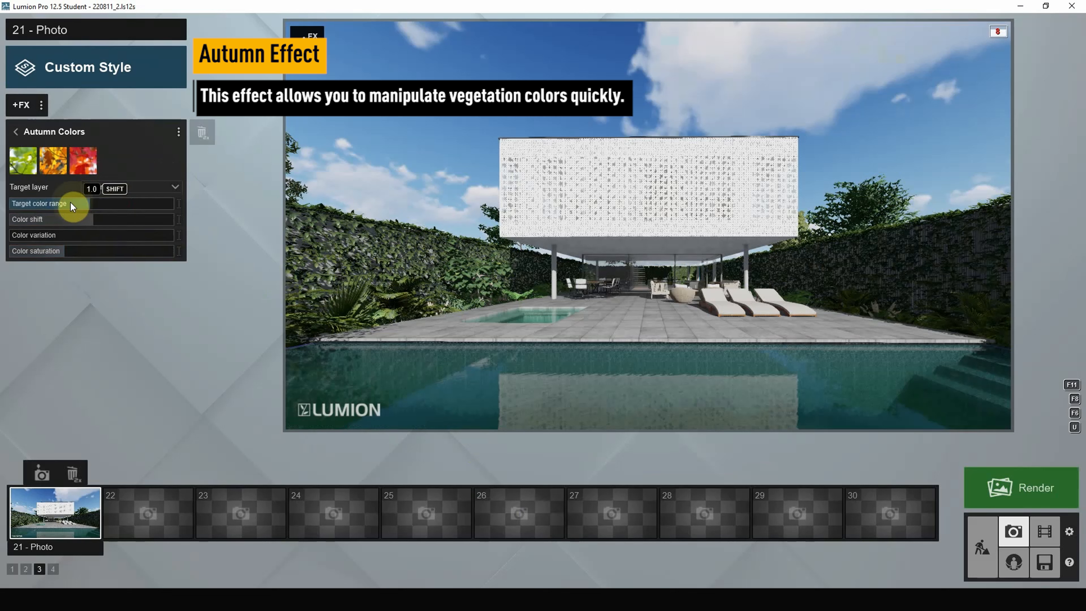
- Try blue-purple shift and maximum variation, then reset to the green preset and shift slightly teal
drag(82, 219, 158, 238)
drag(52, 252, 183, 256)
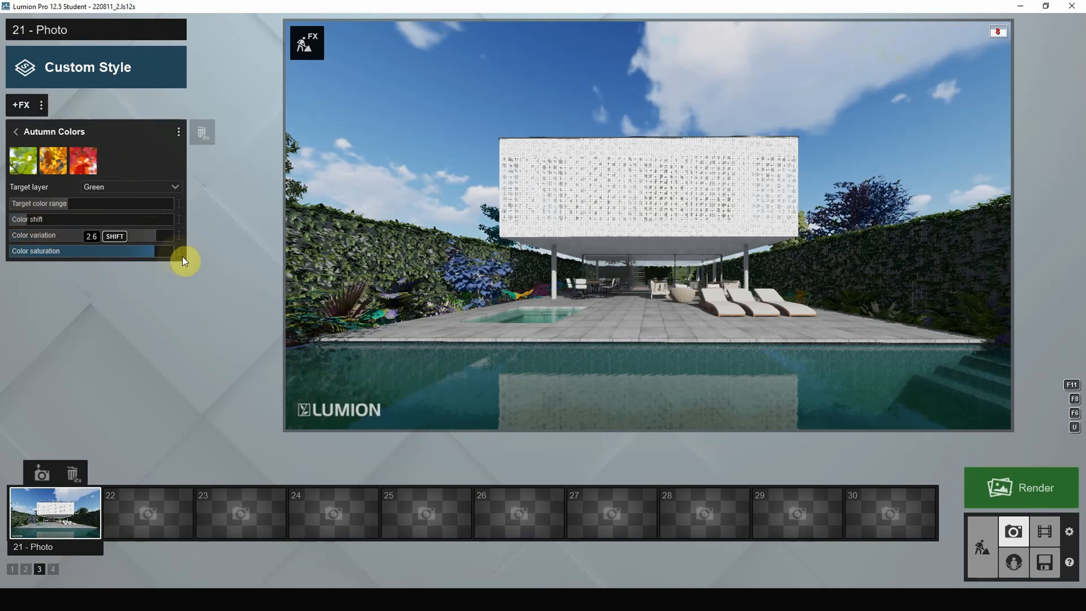
click(26, 161)
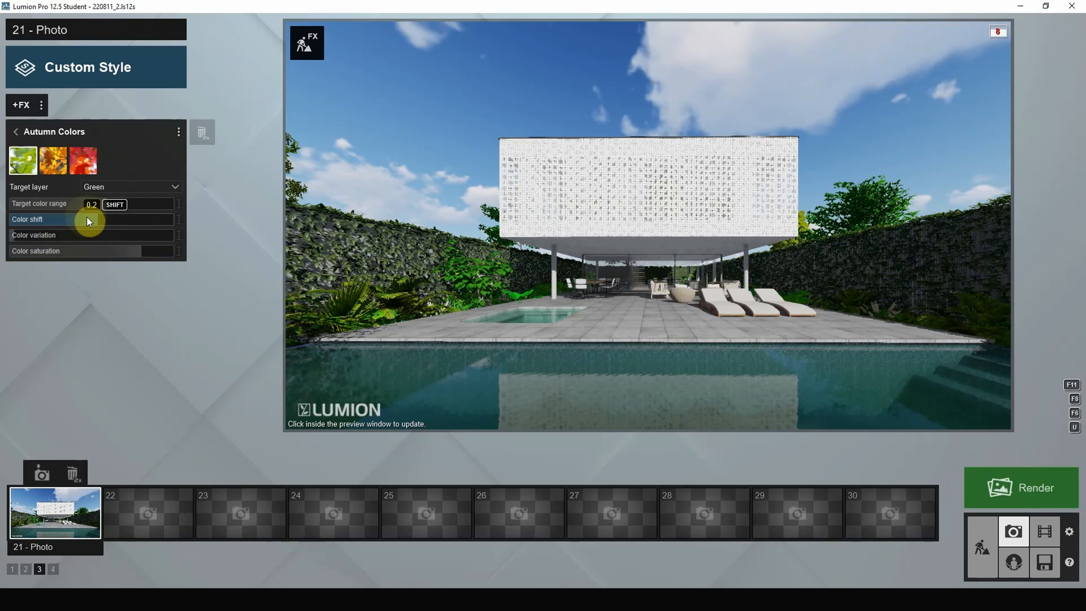
drag(86, 217, 70, 218)
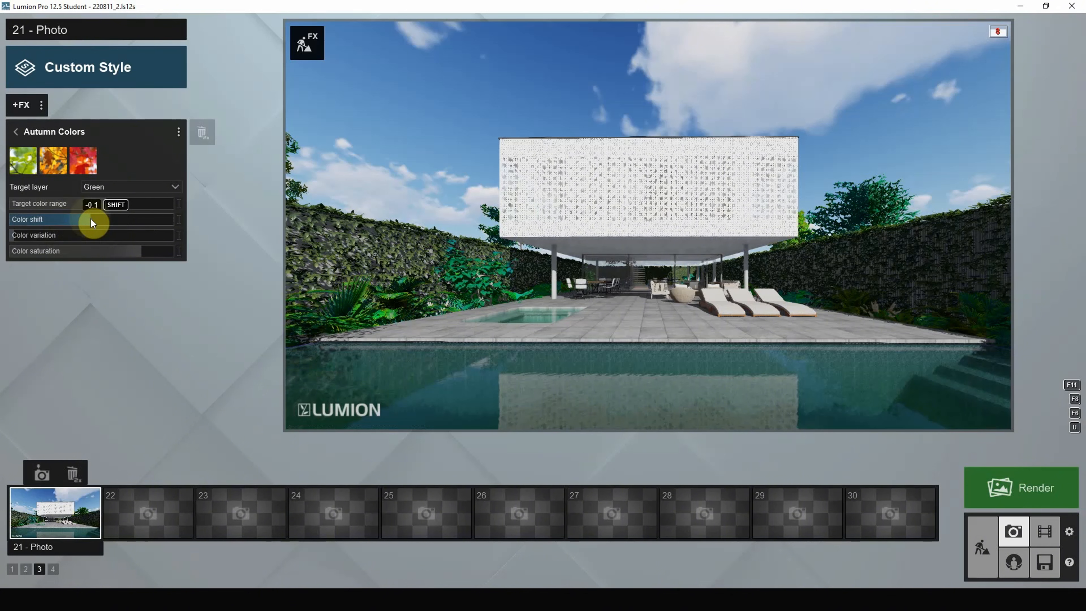
click(55, 251)
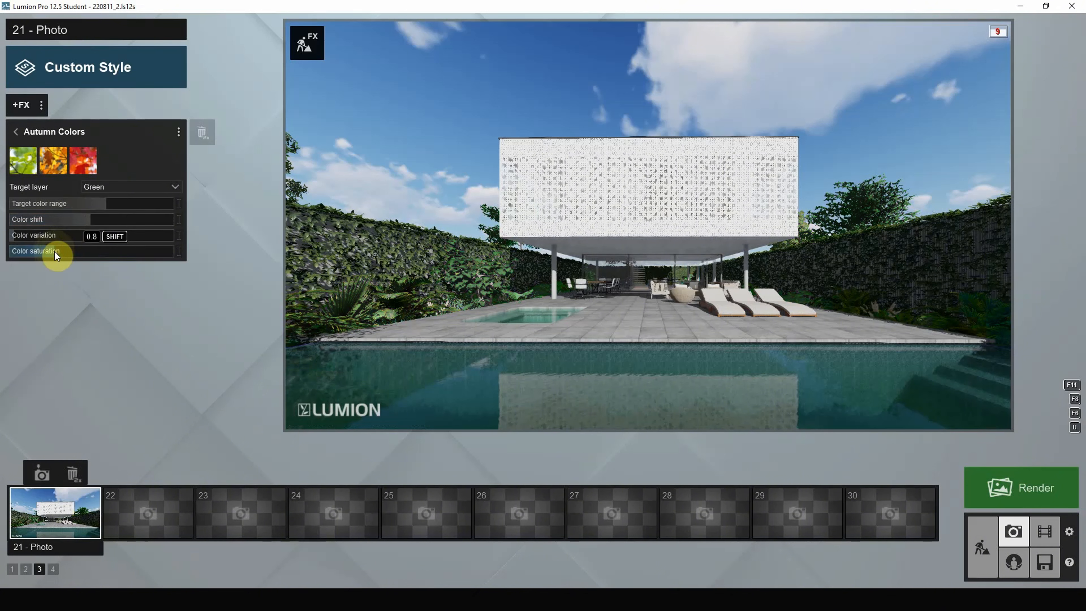
click(81, 253)
- Set colour variation to zero, fine-tune saturation and bring the target colour range to about 0.8
click(25, 238)
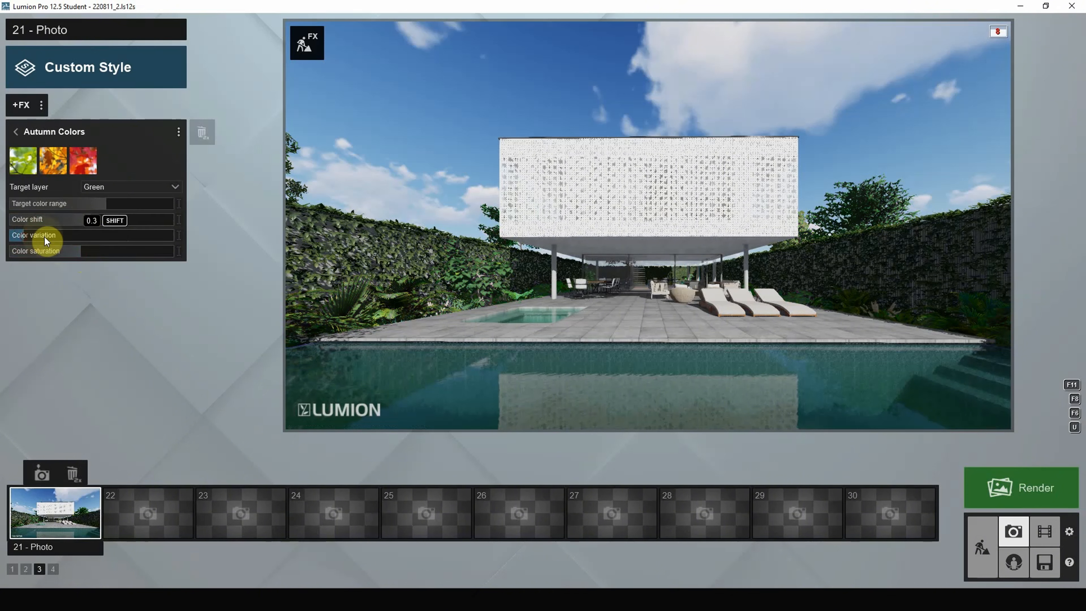
drag(44, 237, 8, 235)
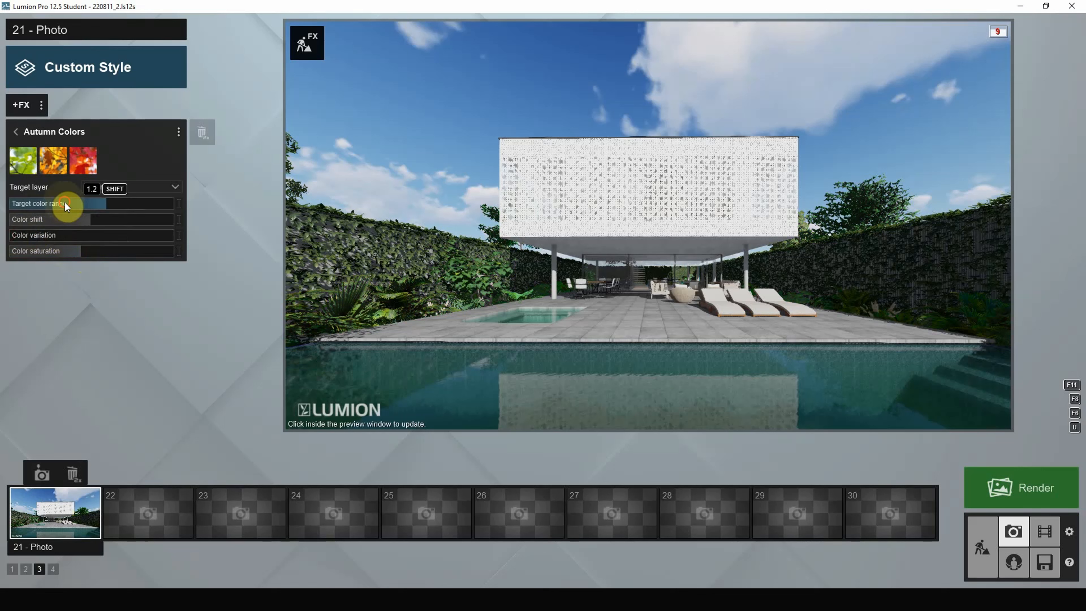
mouse_move(64, 202)
mouse_down()
mouse_move(51, 203)
mouse_move(132, 205)
mouse_move(70, 206)
mouse_up()
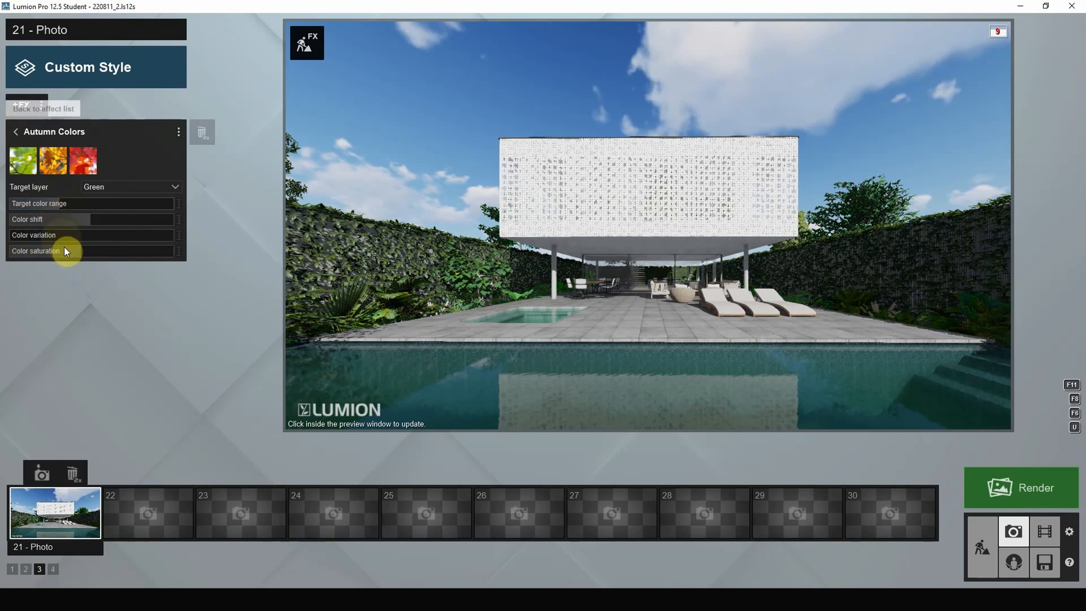
drag(66, 251, 35, 253)
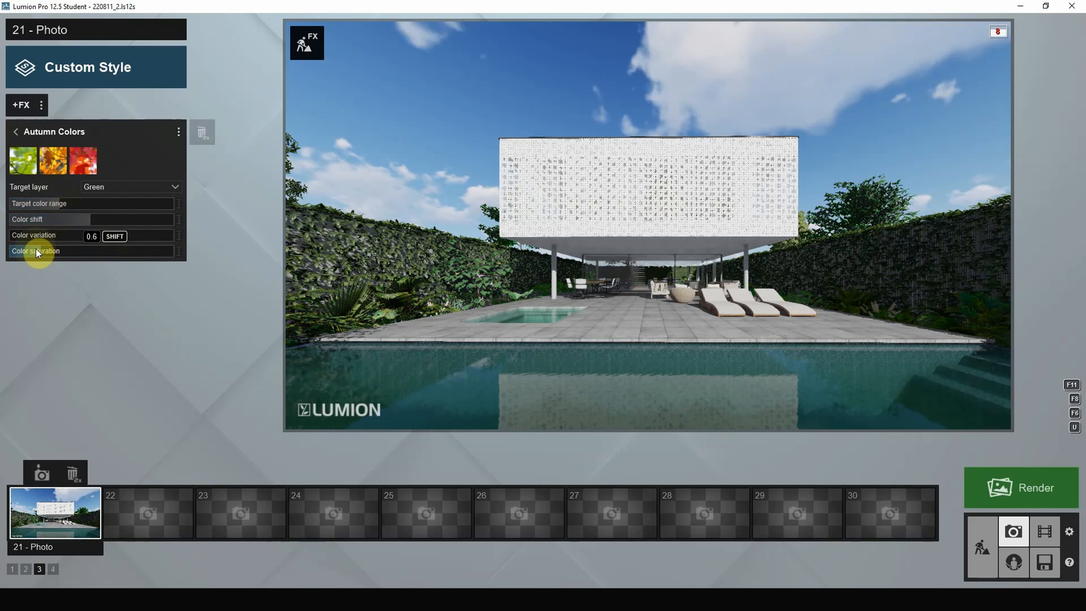
click(70, 203)
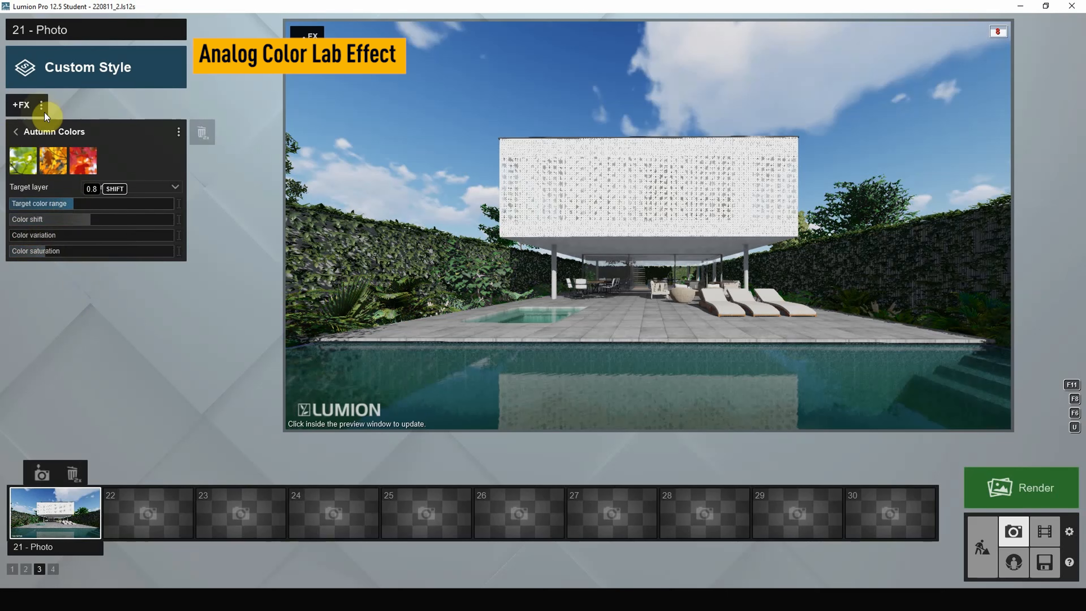
- Add Analog Color Lab from Enhancements and set its Style to 0.9
click(21, 106)
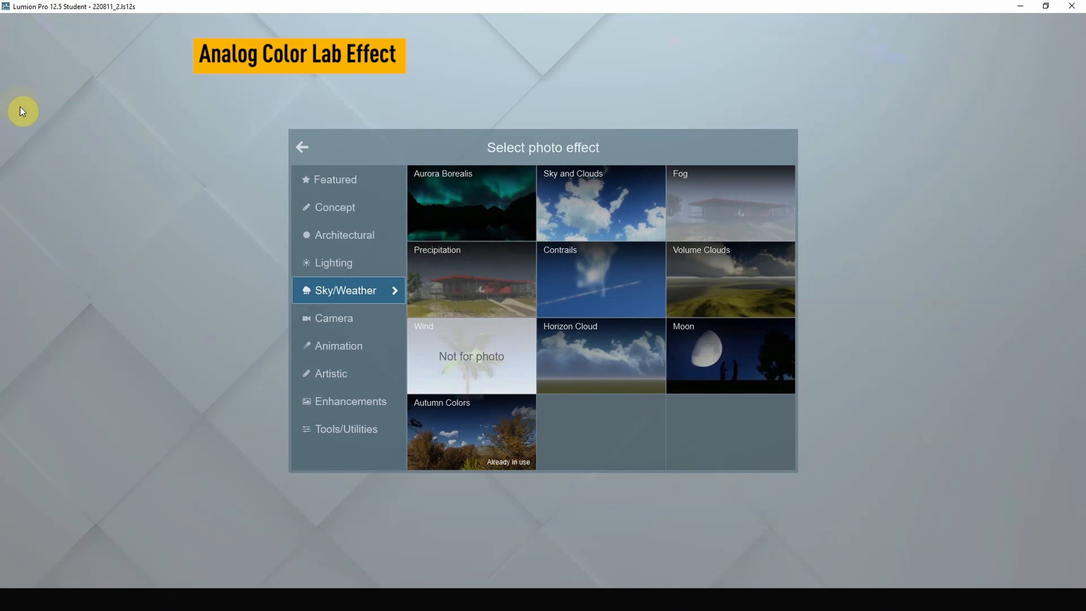
click(357, 404)
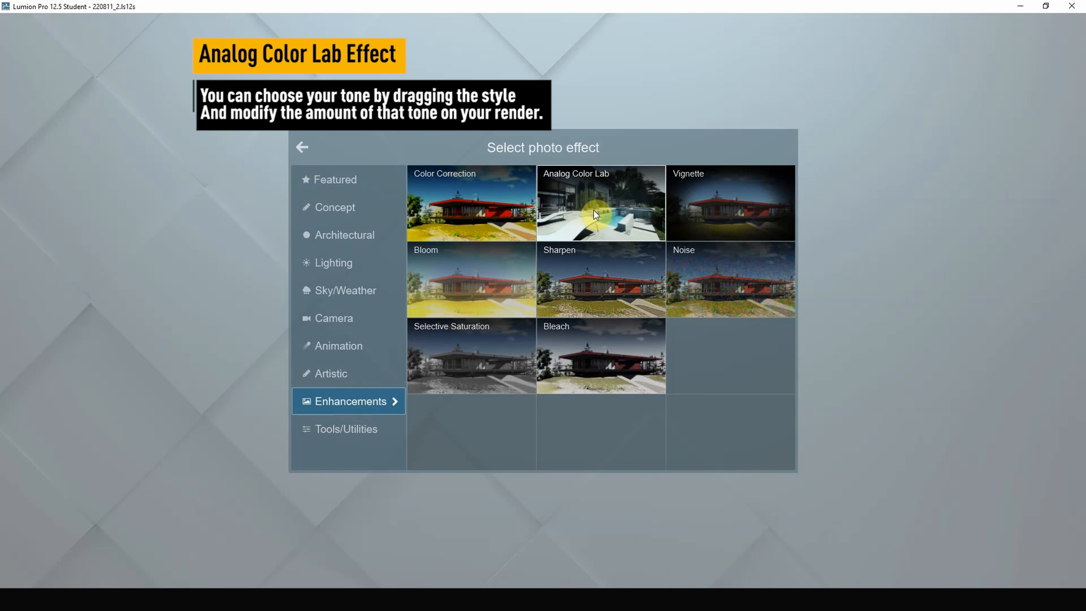
click(584, 234)
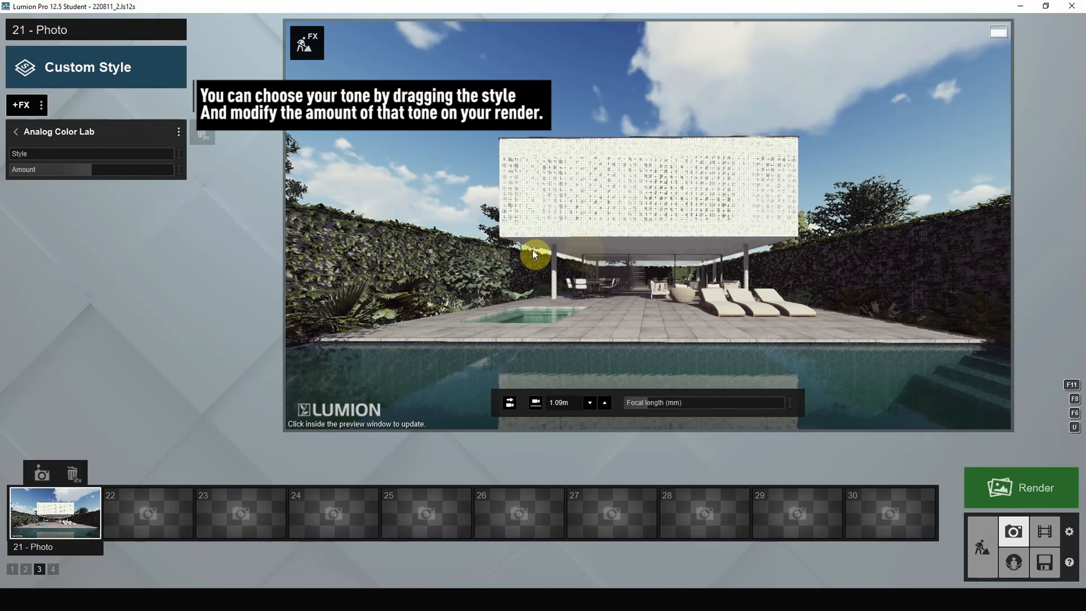
drag(19, 154, 53, 171)
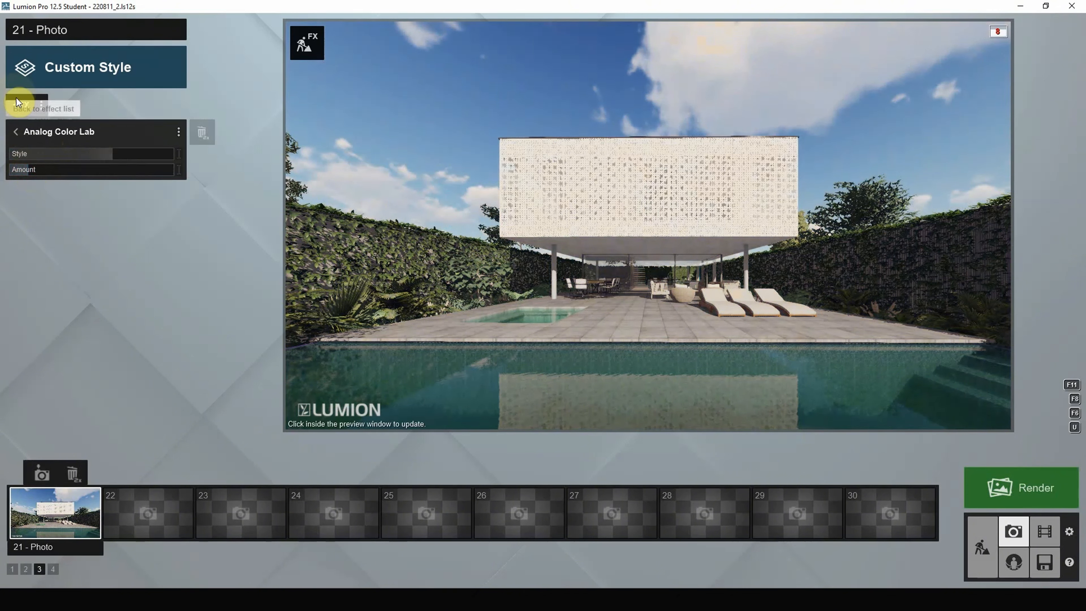
mouse_move(80, 153)
mouse_down()
mouse_move(132, 153)
mouse_move(81, 153)
mouse_up()
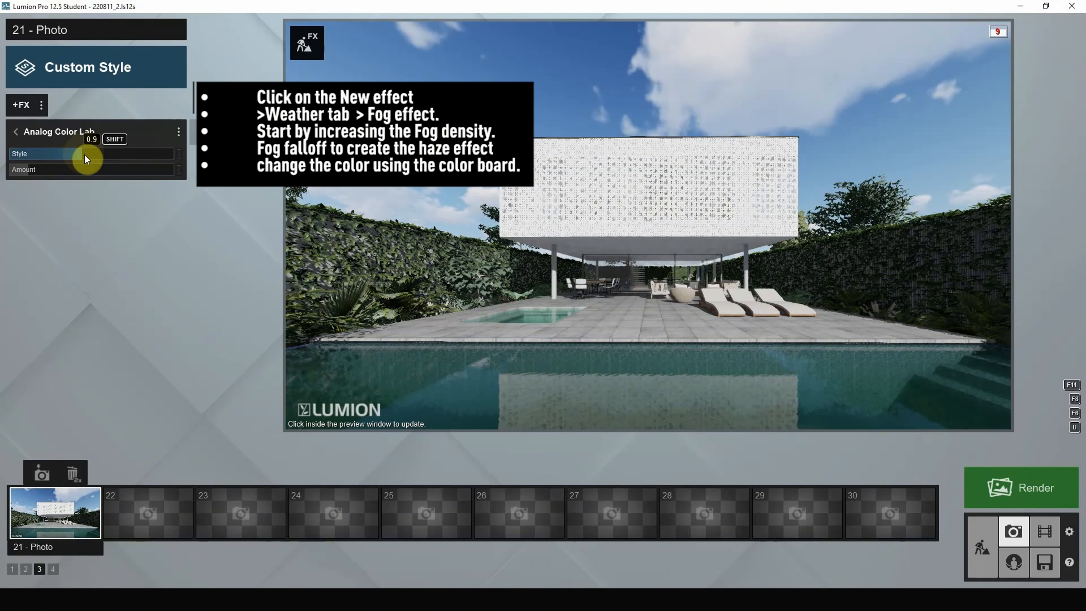
- Add the Fog effect from the Sky/Weather category to photo 21
click(15, 109)
click(15, 110)
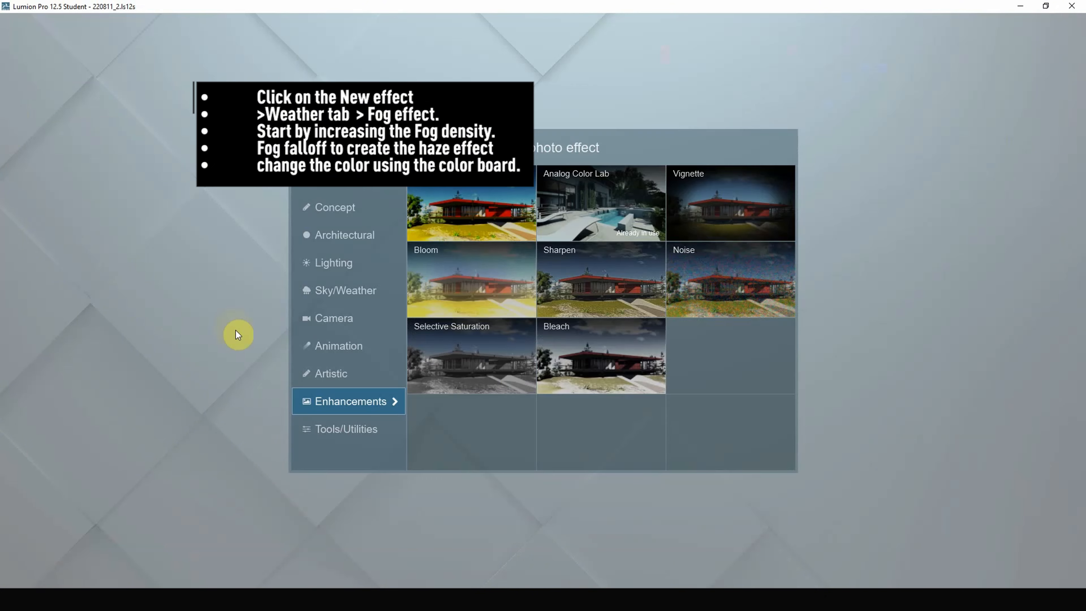
click(310, 297)
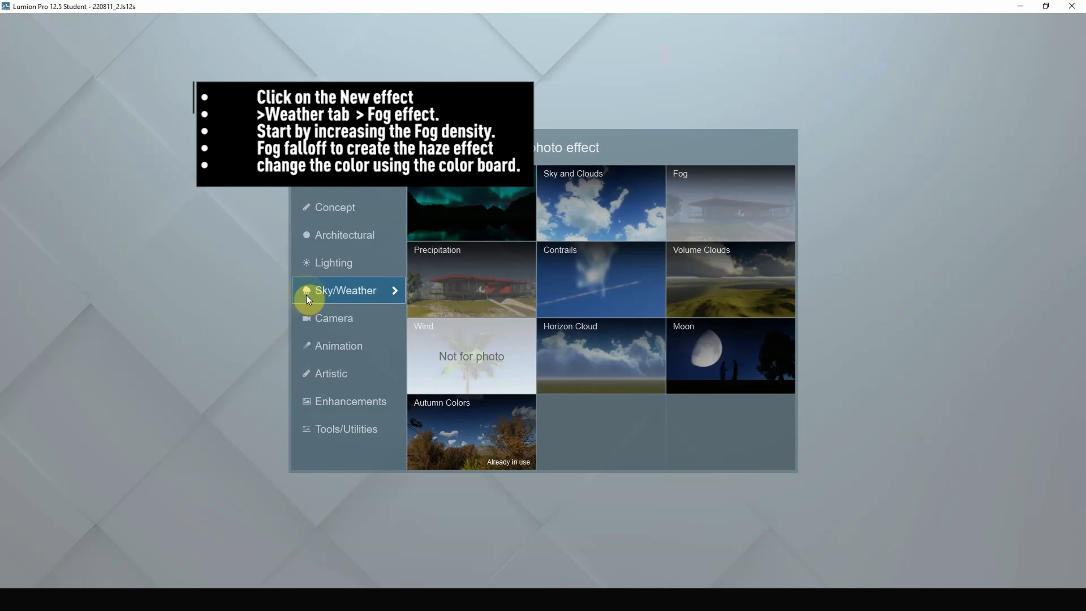
click(734, 207)
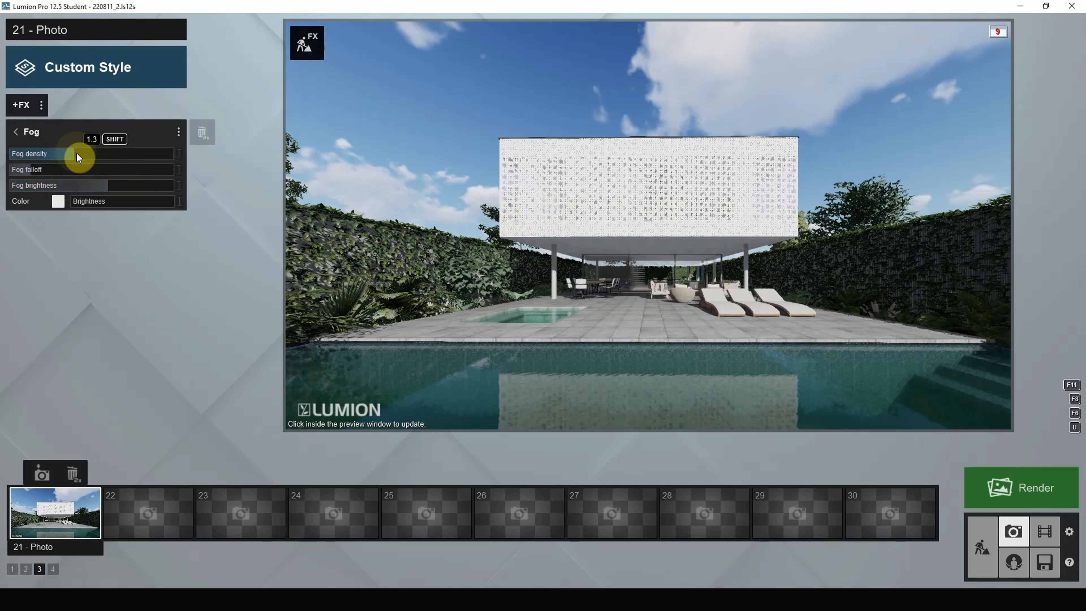
- Thicken the fog and try a dark brown fog colour before reverting it to white
mouse_move(77, 153)
mouse_down()
mouse_move(127, 155)
mouse_move(78, 168)
mouse_up()
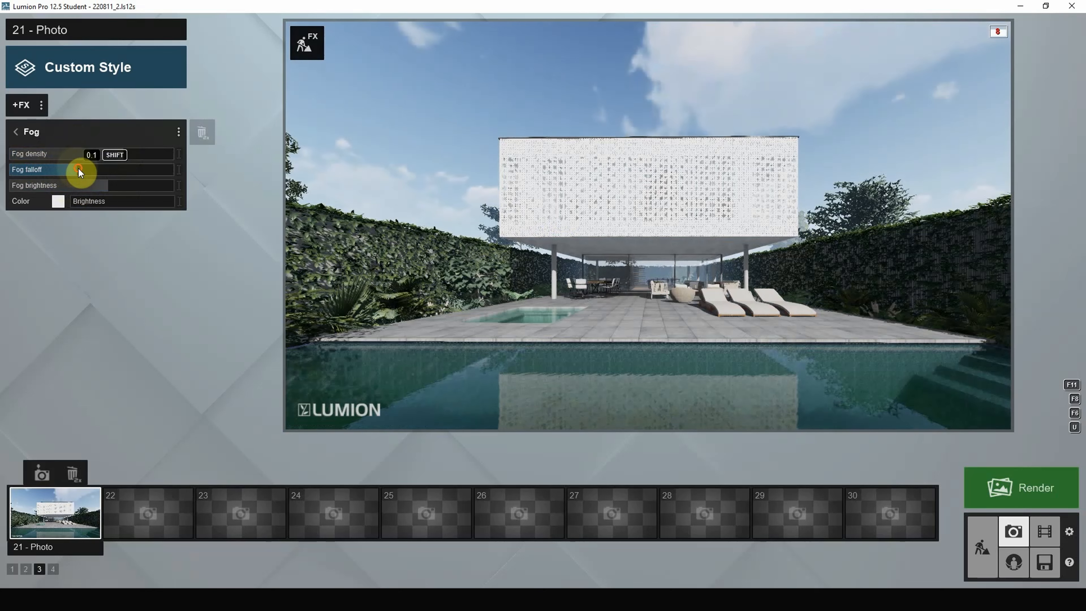
click(59, 201)
mouse_move(274, 171)
mouse_down()
mouse_move(276, 199)
mouse_move(221, 198)
mouse_up()
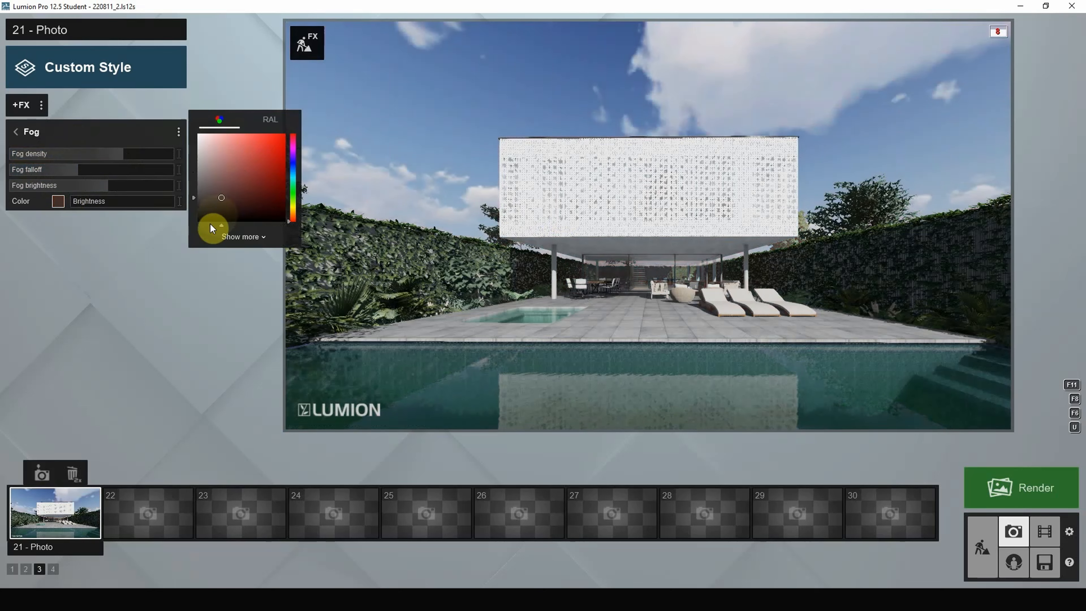
mouse_move(293, 184)
mouse_down()
mouse_move(294, 164)
mouse_move(175, 131)
mouse_up()
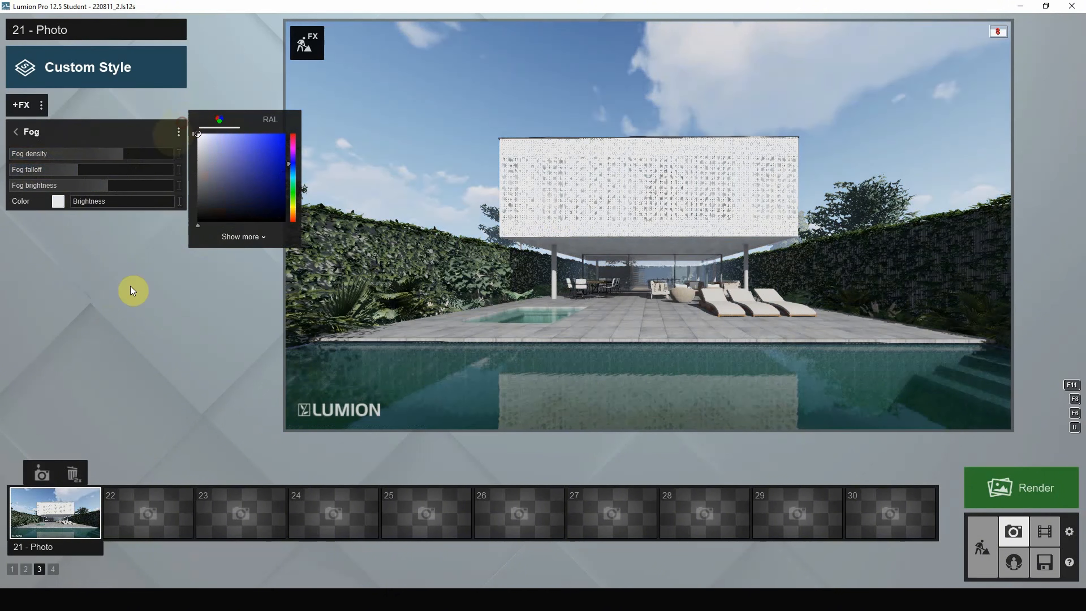
click(131, 290)
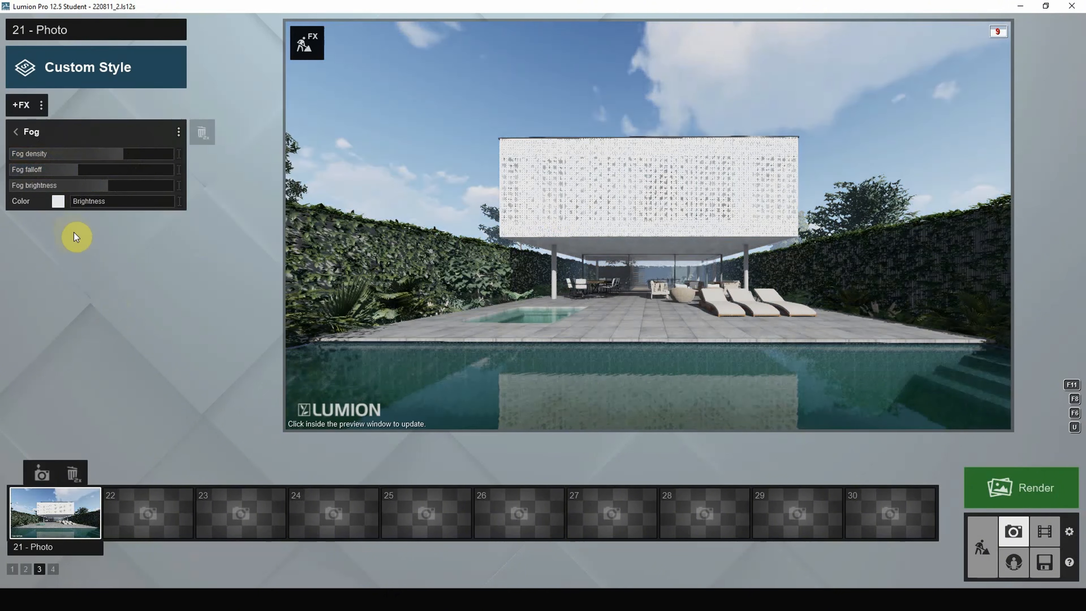
- Switch off the Reflection effect, then set fog density to 1.7 and raise the fog falloff
click(16, 132)
click(173, 216)
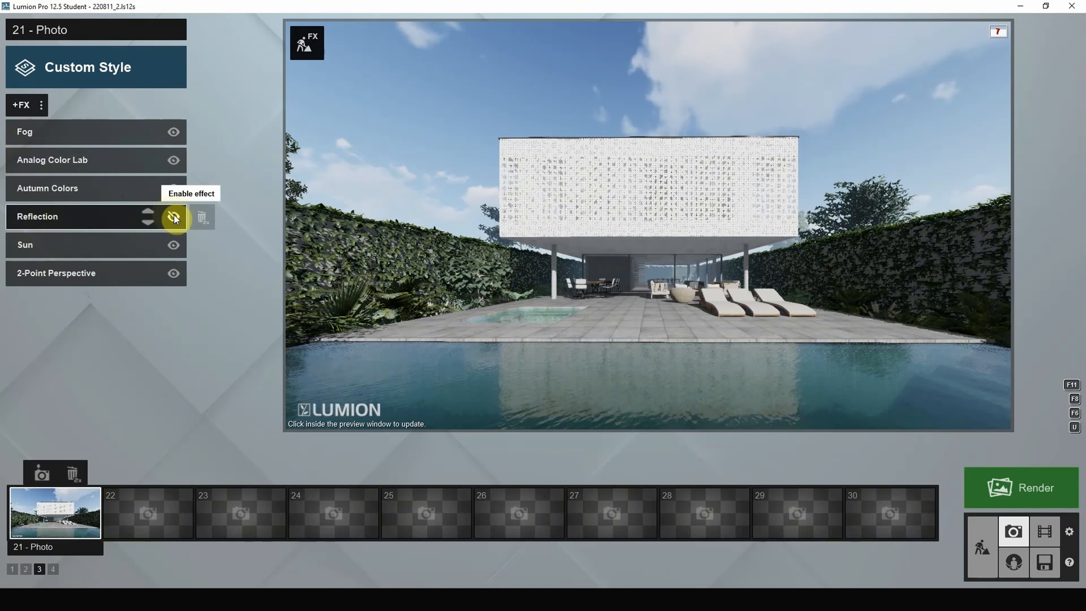
click(30, 132)
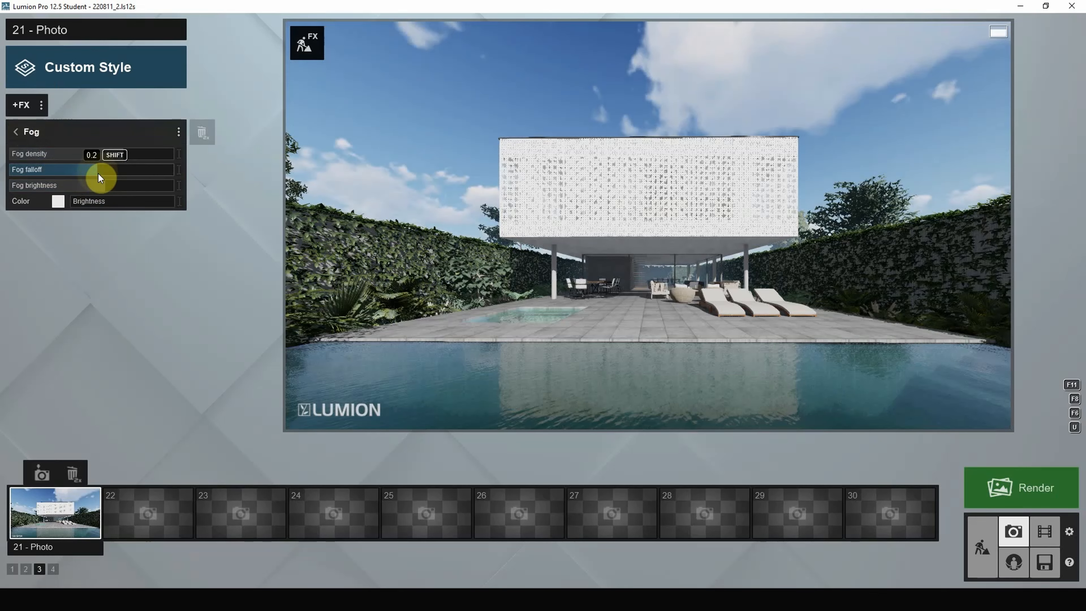
drag(86, 154, 126, 158)
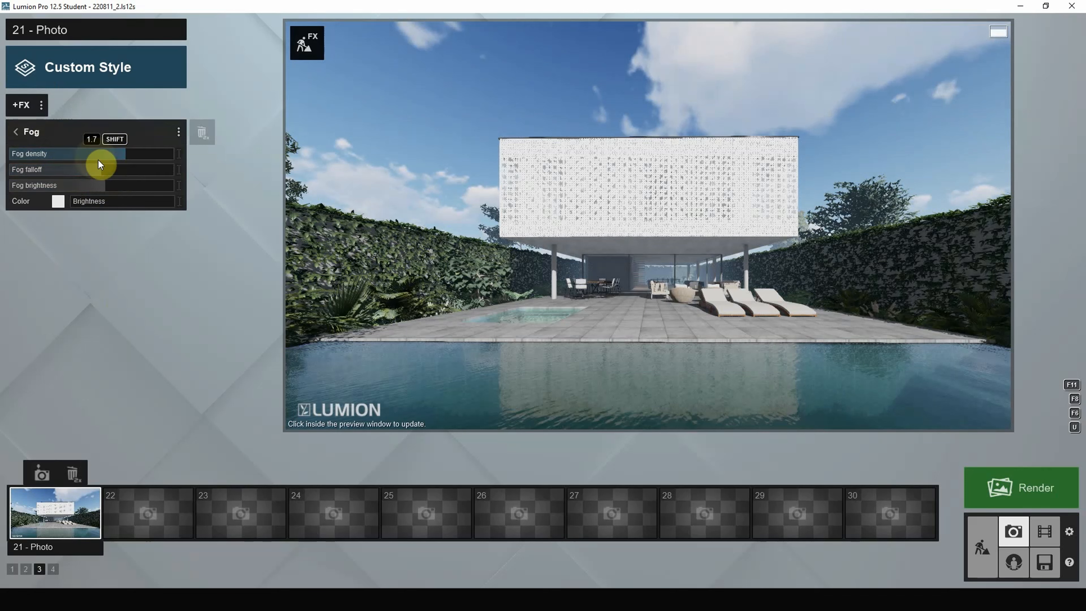
drag(85, 166, 114, 167)
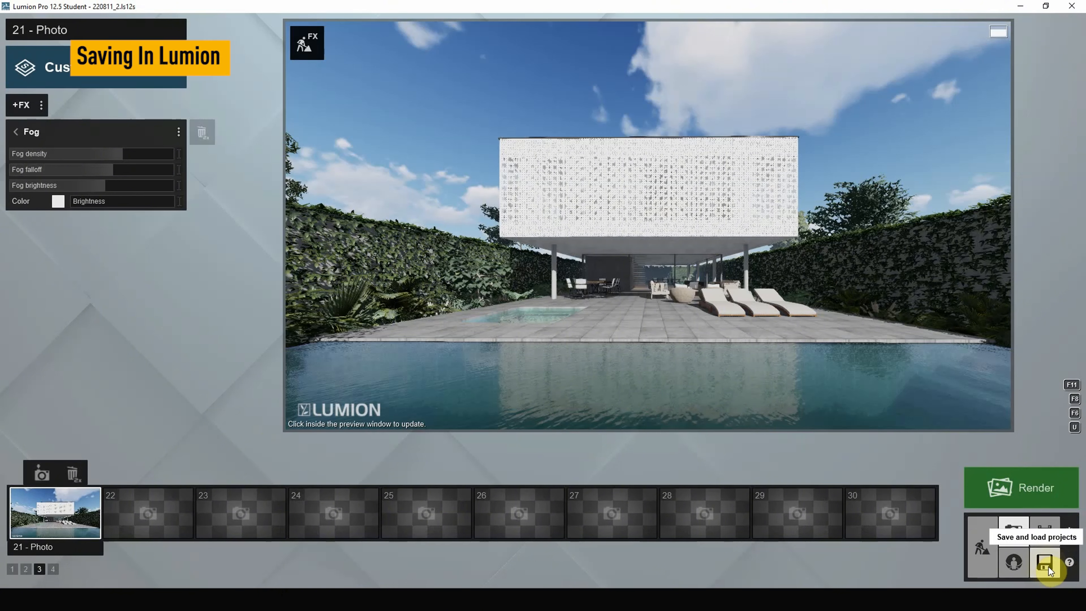
- Use Save as to store the project under the file name 220811_3
click(1049, 567)
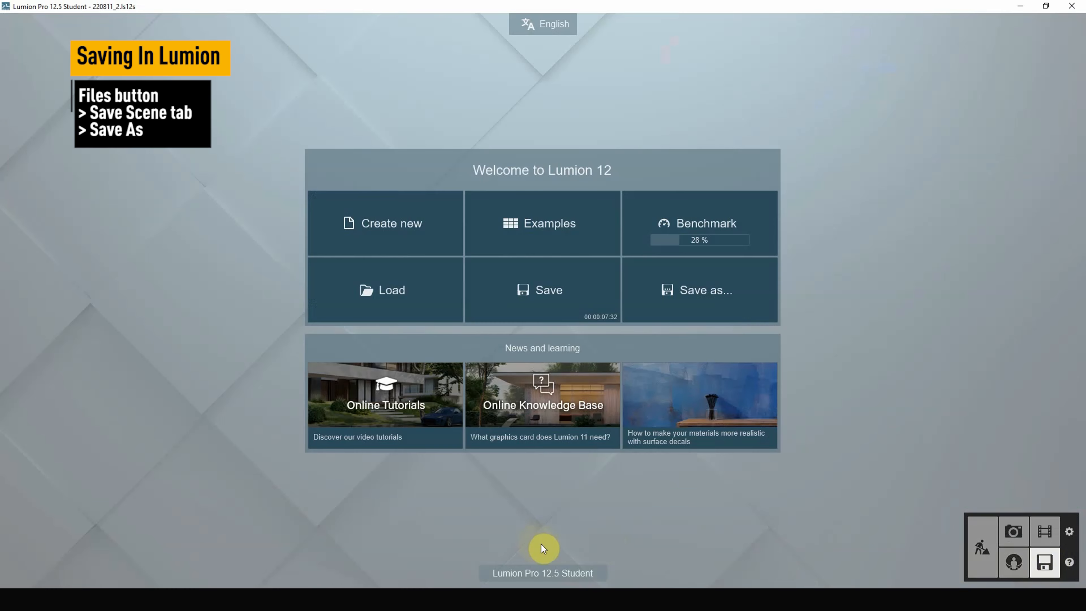
click(660, 282)
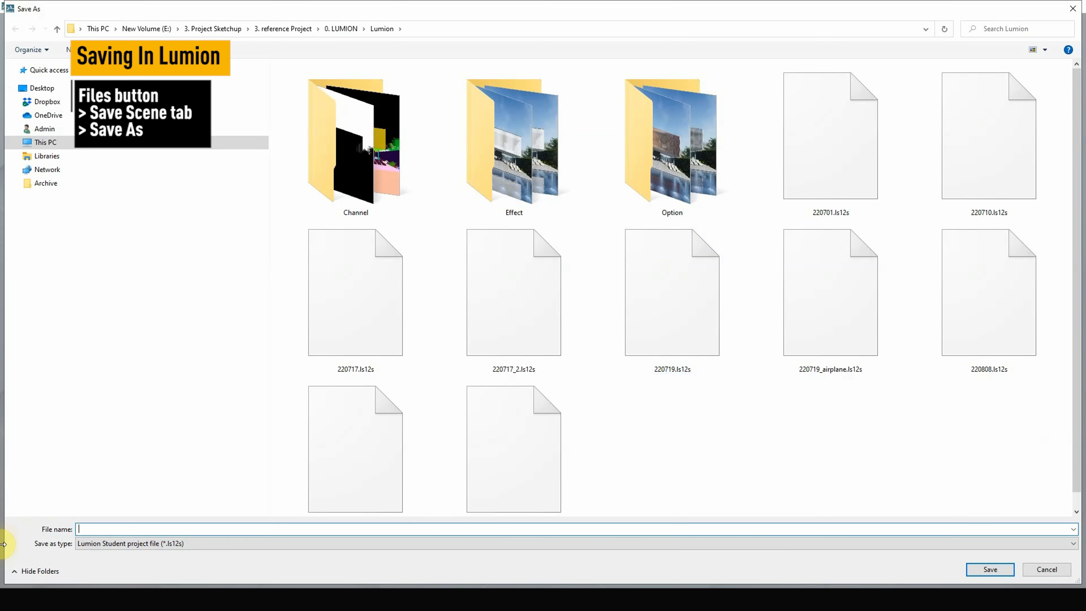
scroll(80, 376, down, 7)
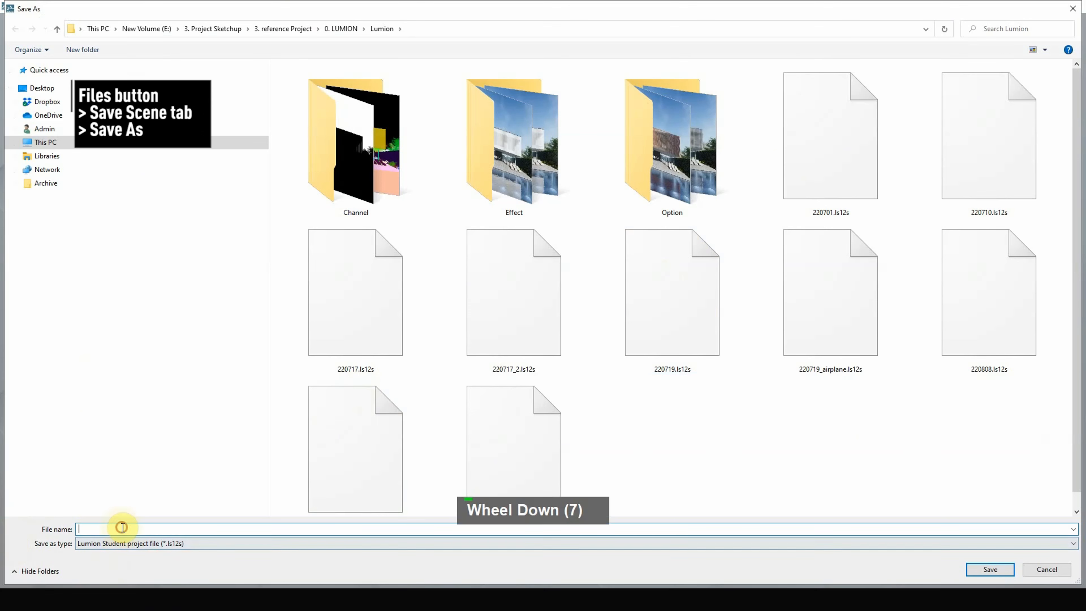
text(220811-)
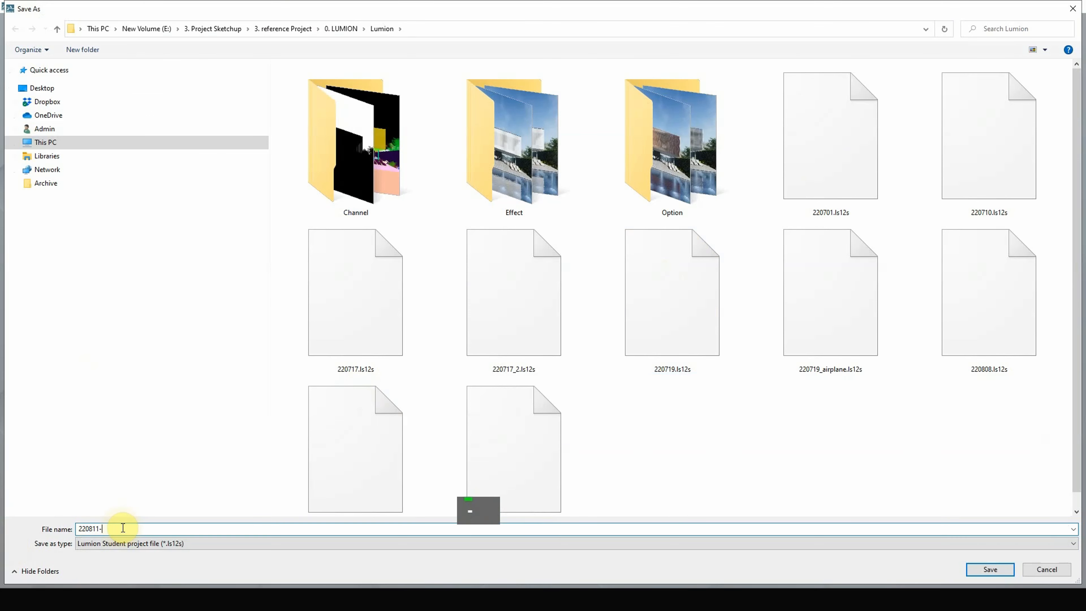
text(3)
key(BackSpace)
key(BackSpace)
text(_3)
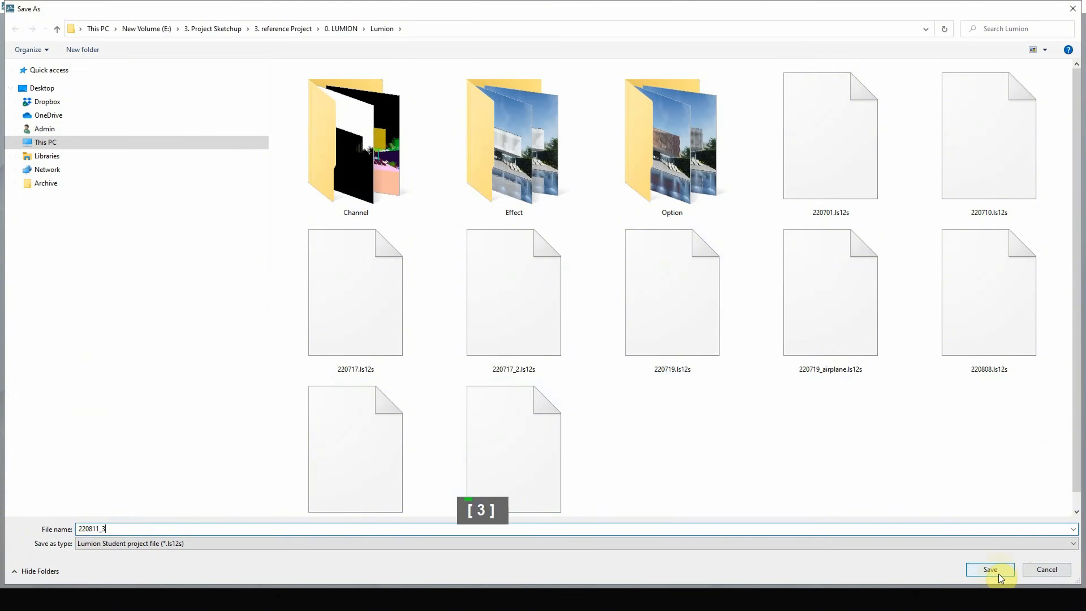
click(990, 569)
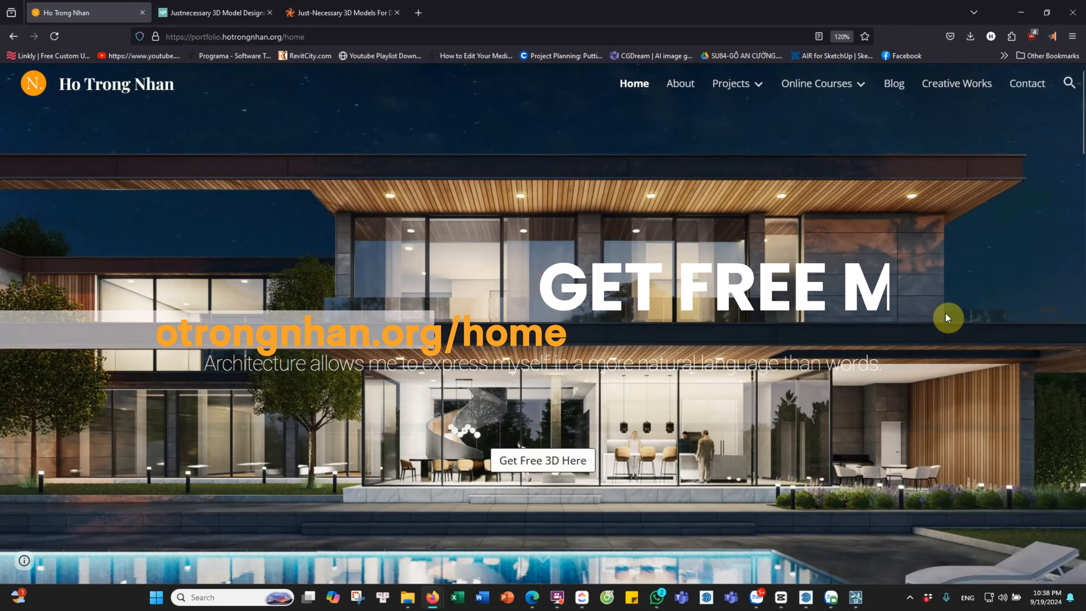
scroll(945, 313, down, 10)
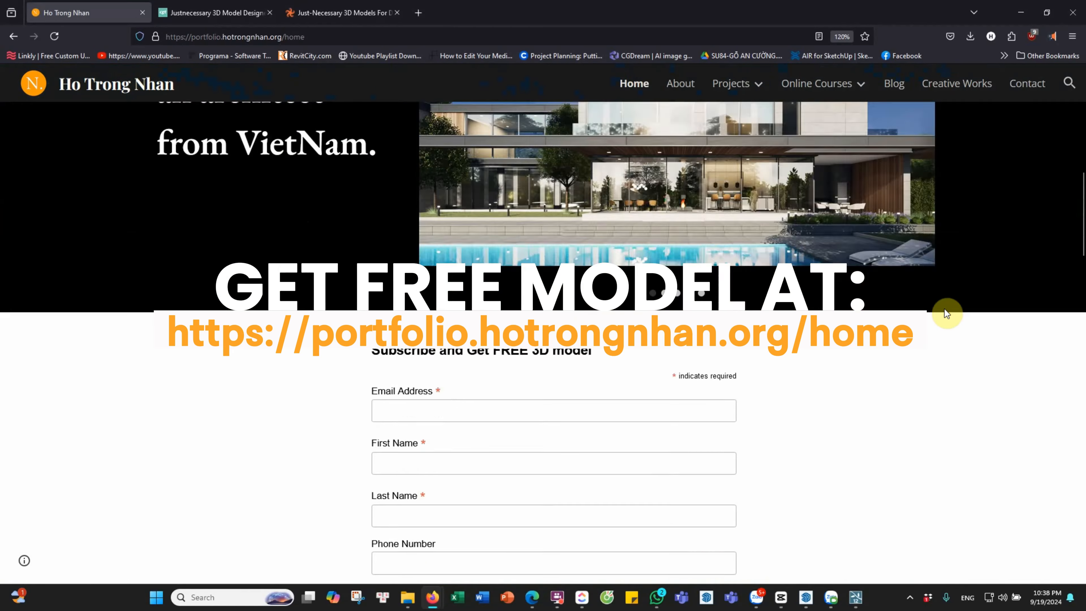
scroll(945, 309, down, 5)
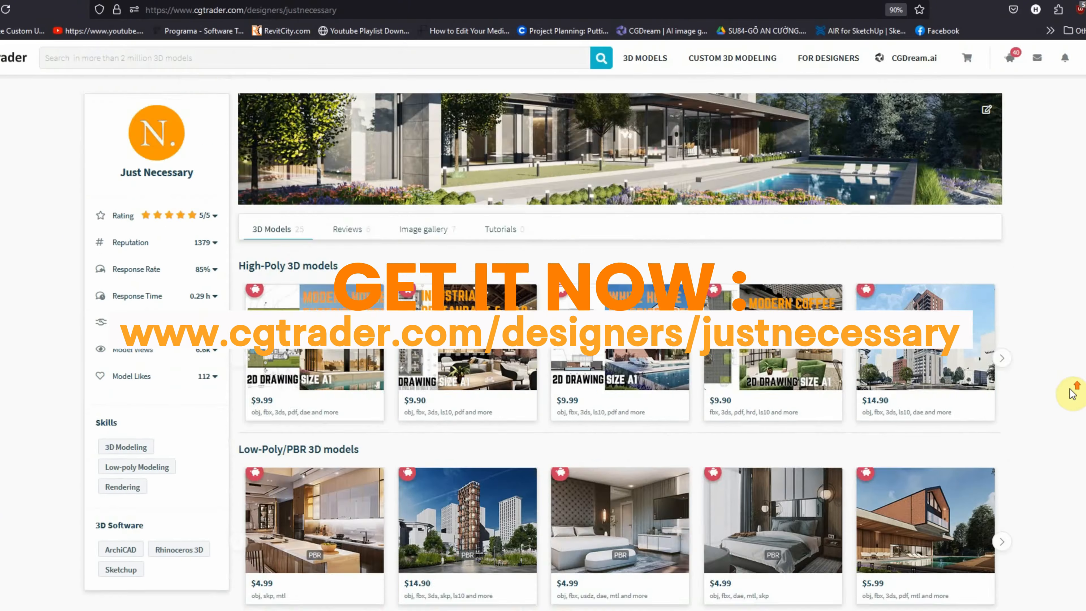
scroll(1067, 394, down, 10)
scroll(1066, 395, up, 6)
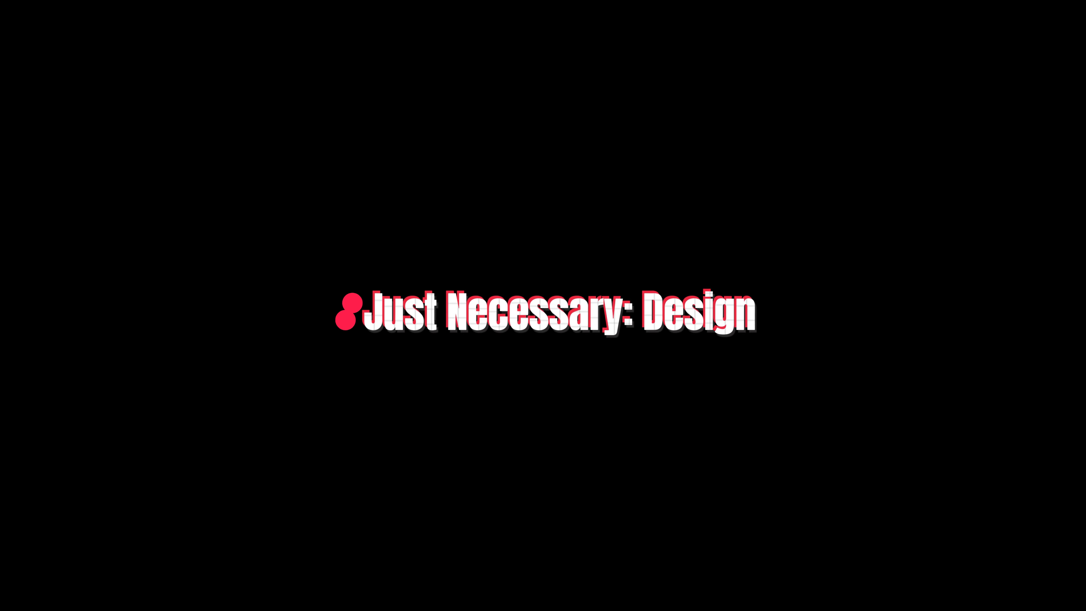